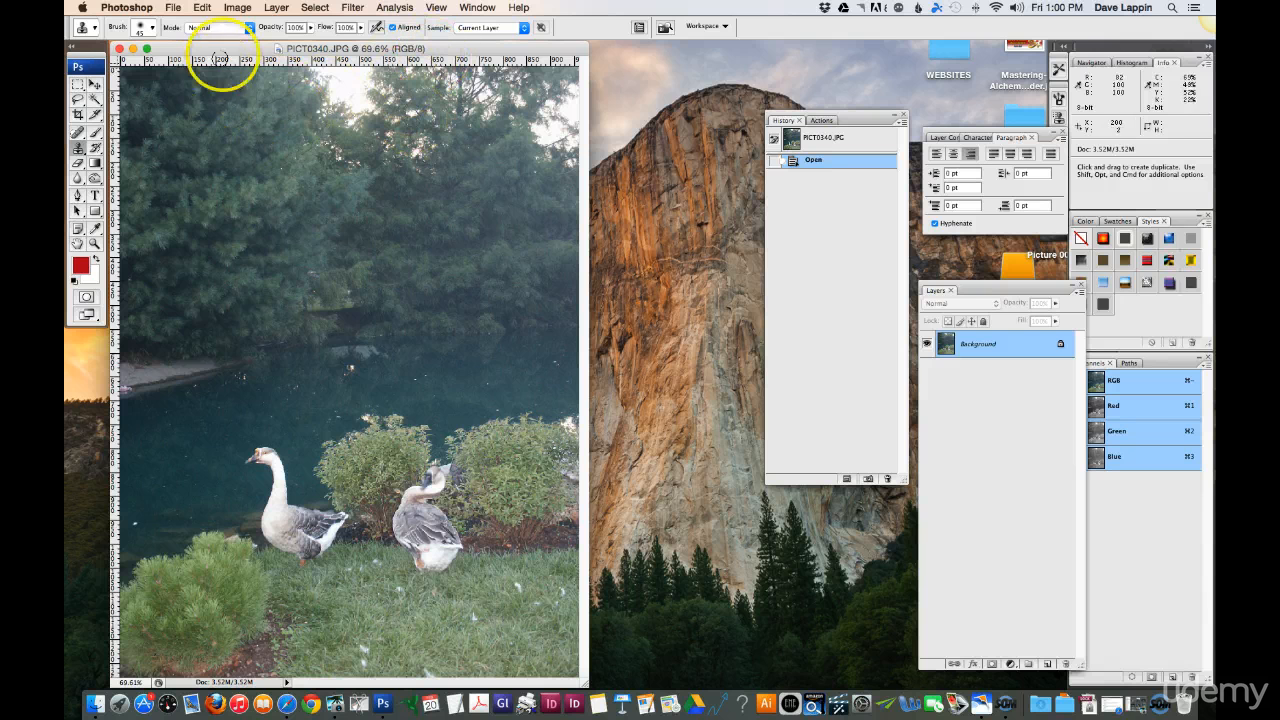
Step: Convert the goose photo from RGB to CMYK Color mode
left_click(238, 8)
mouse_move(244, 28)
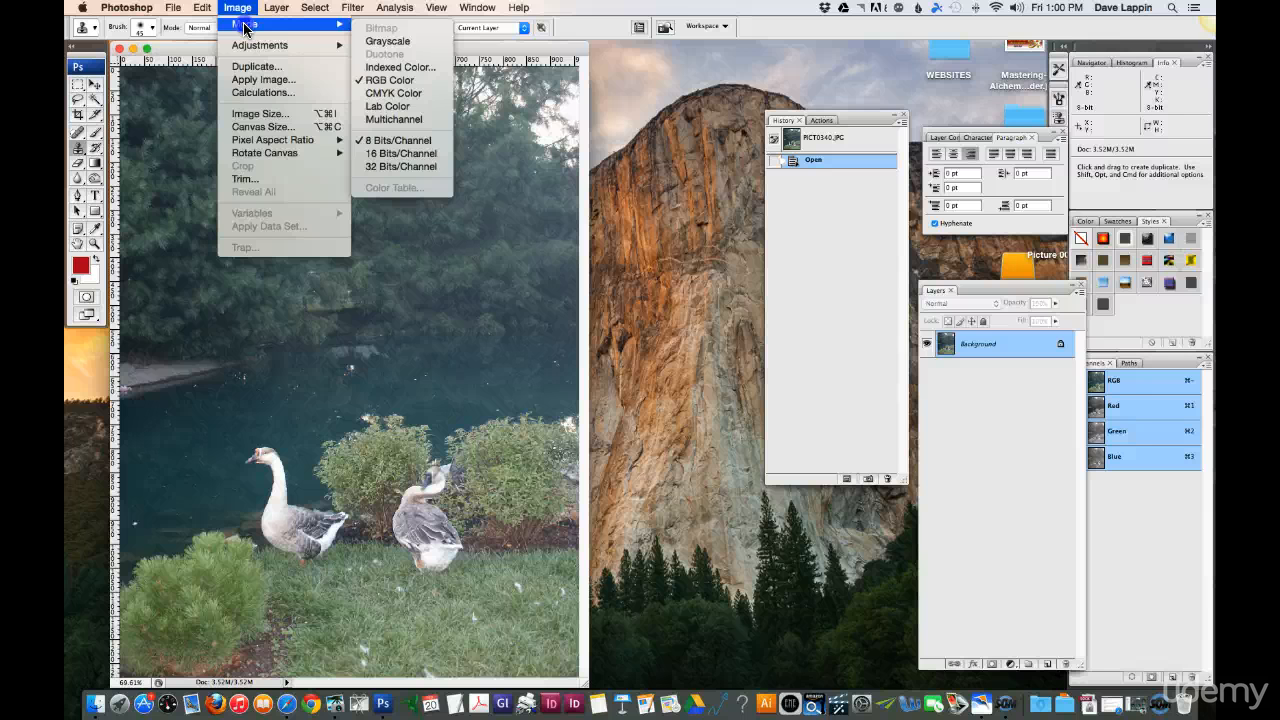
left_click(408, 94)
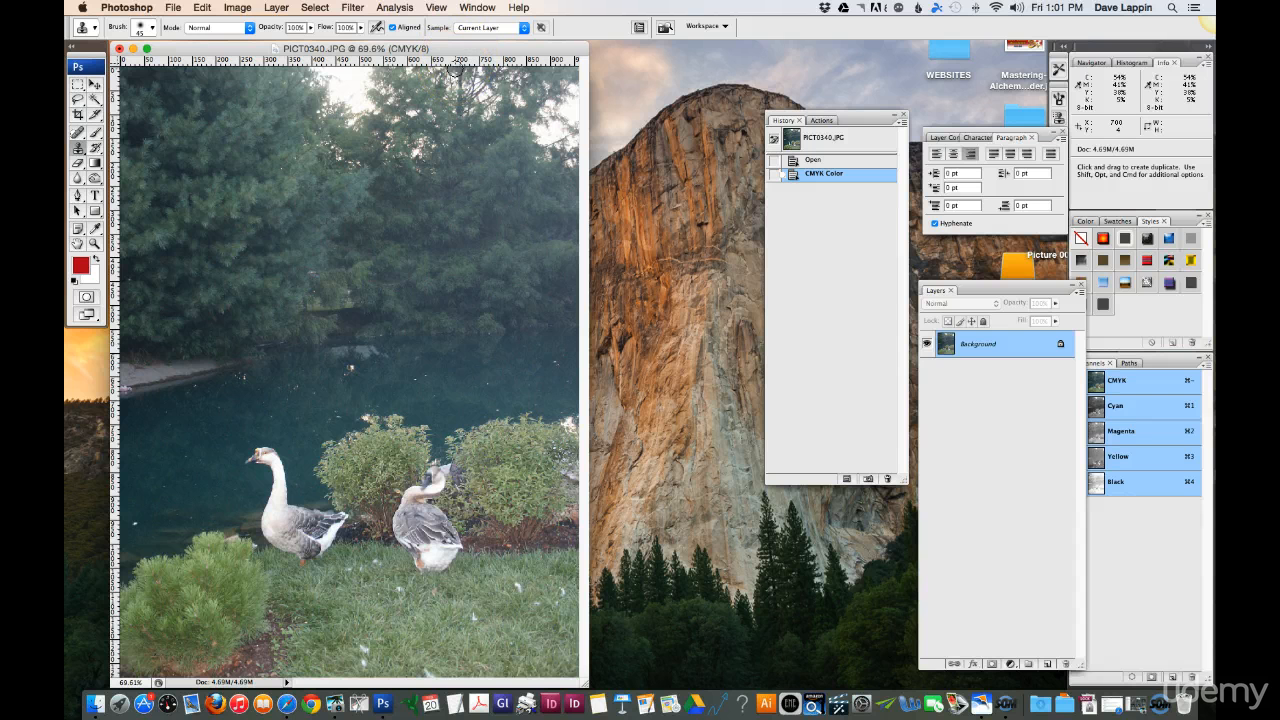
Step: Try Auto Levels on the CMYK photo and undo it
left_click(239, 8)
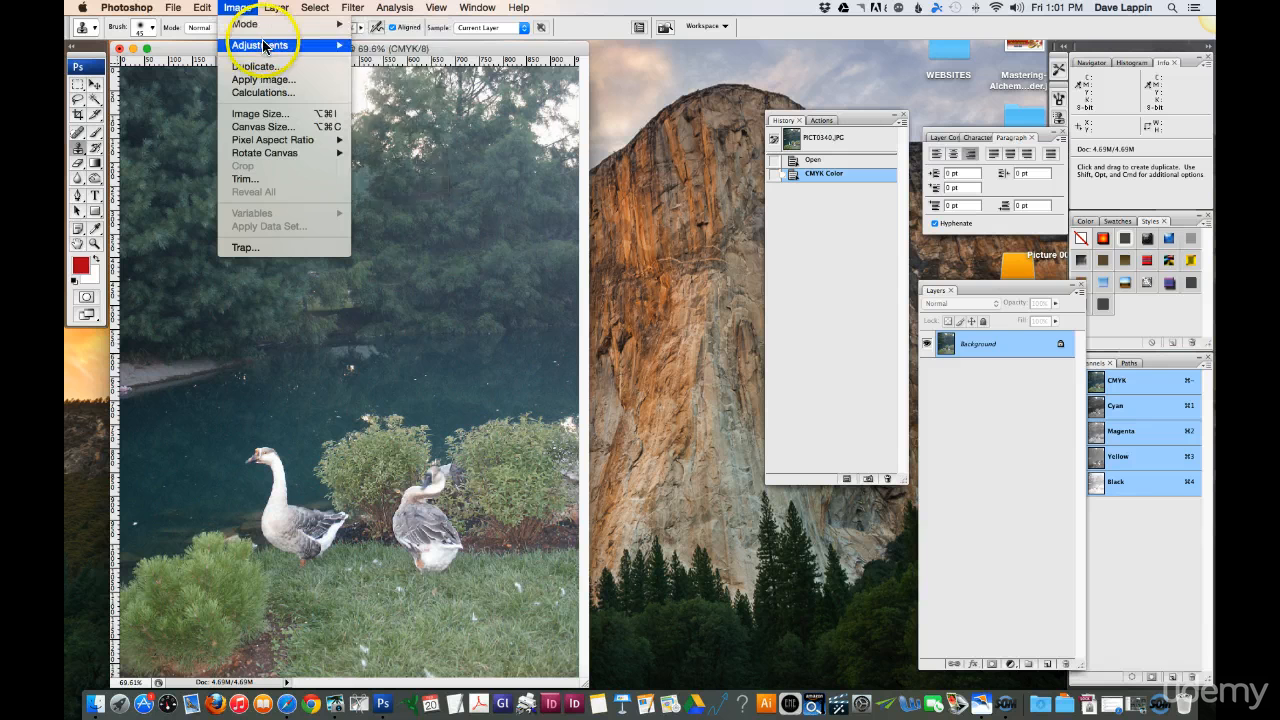
mouse_move(258, 45)
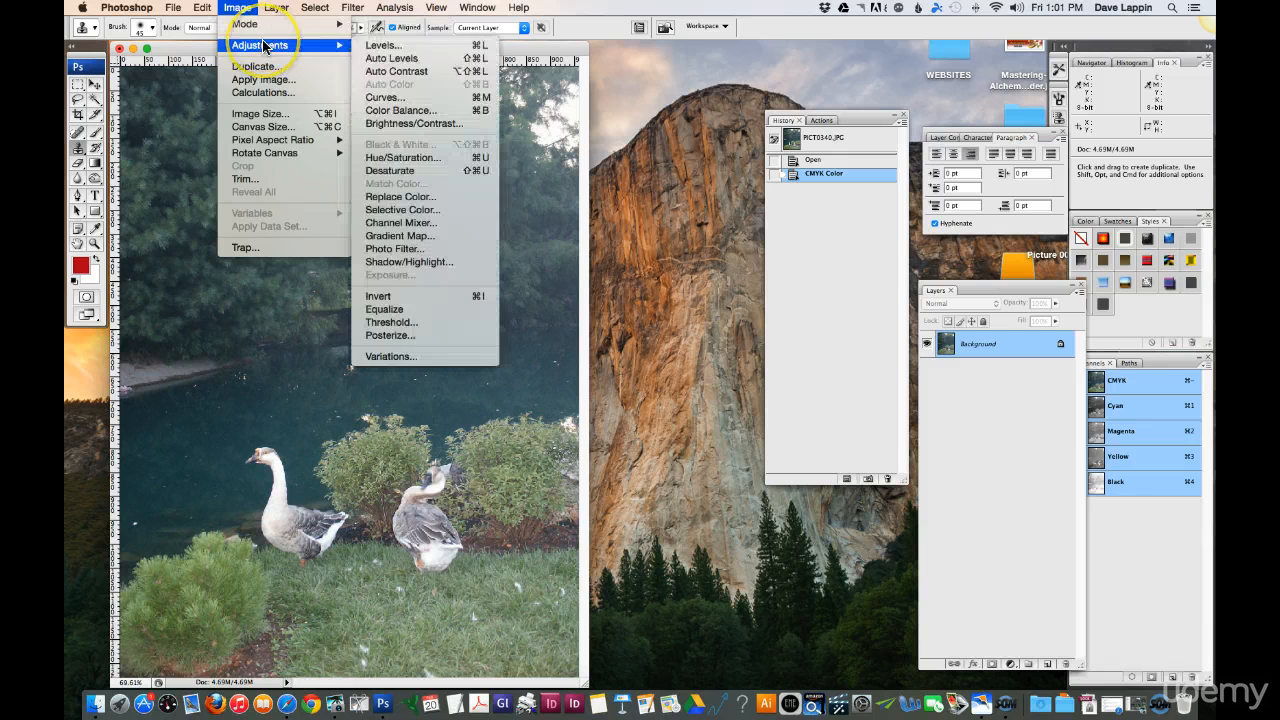
left_click(392, 59)
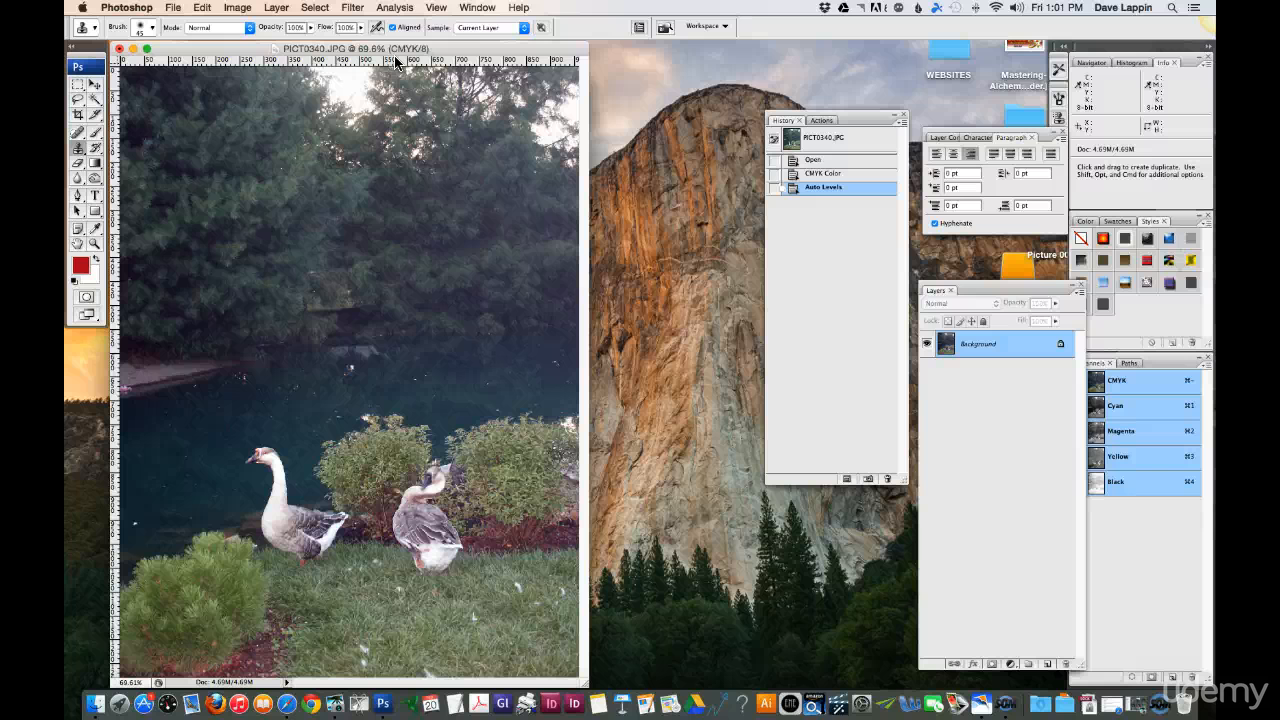
key("super+z")
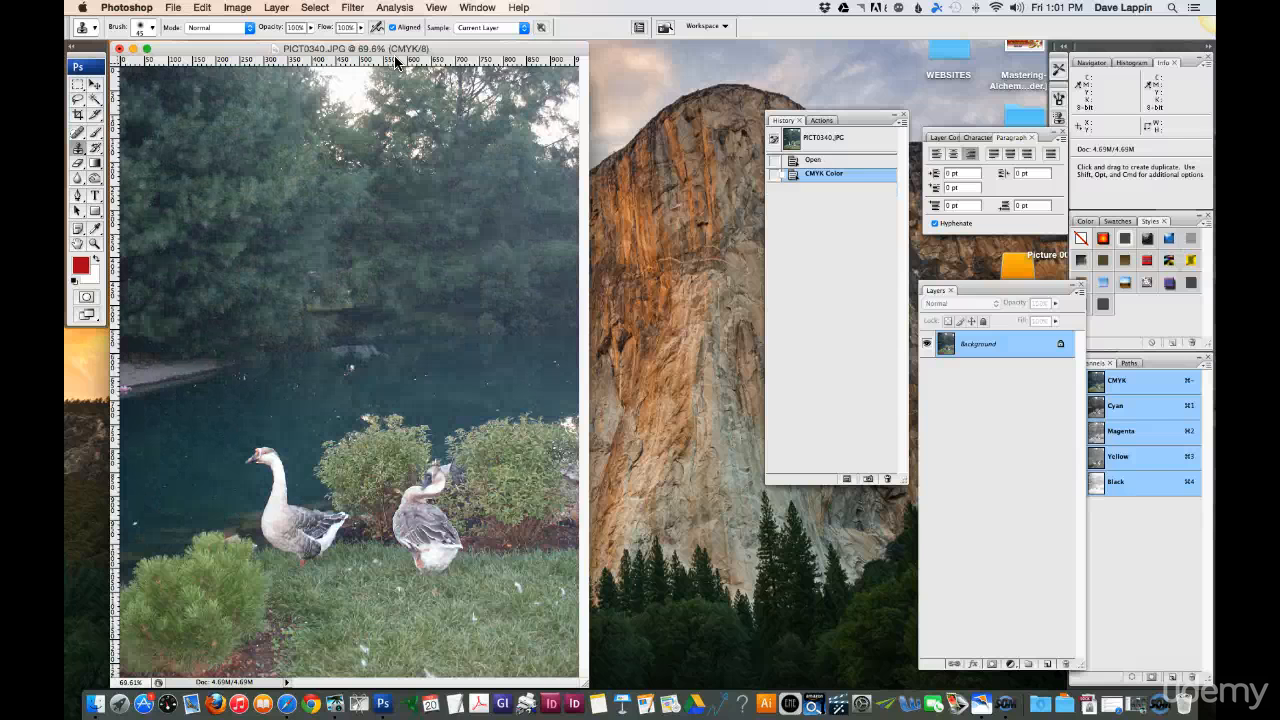
key("super+m")
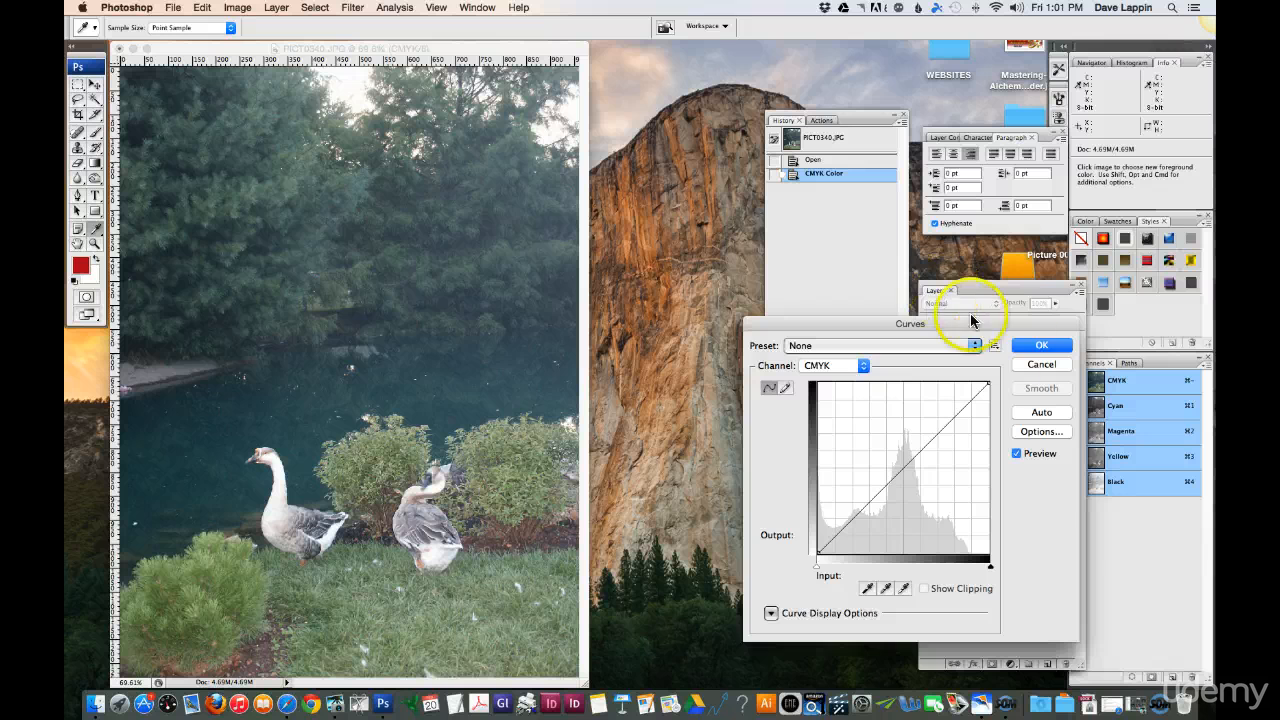
left_click(1020, 366)
key("s")
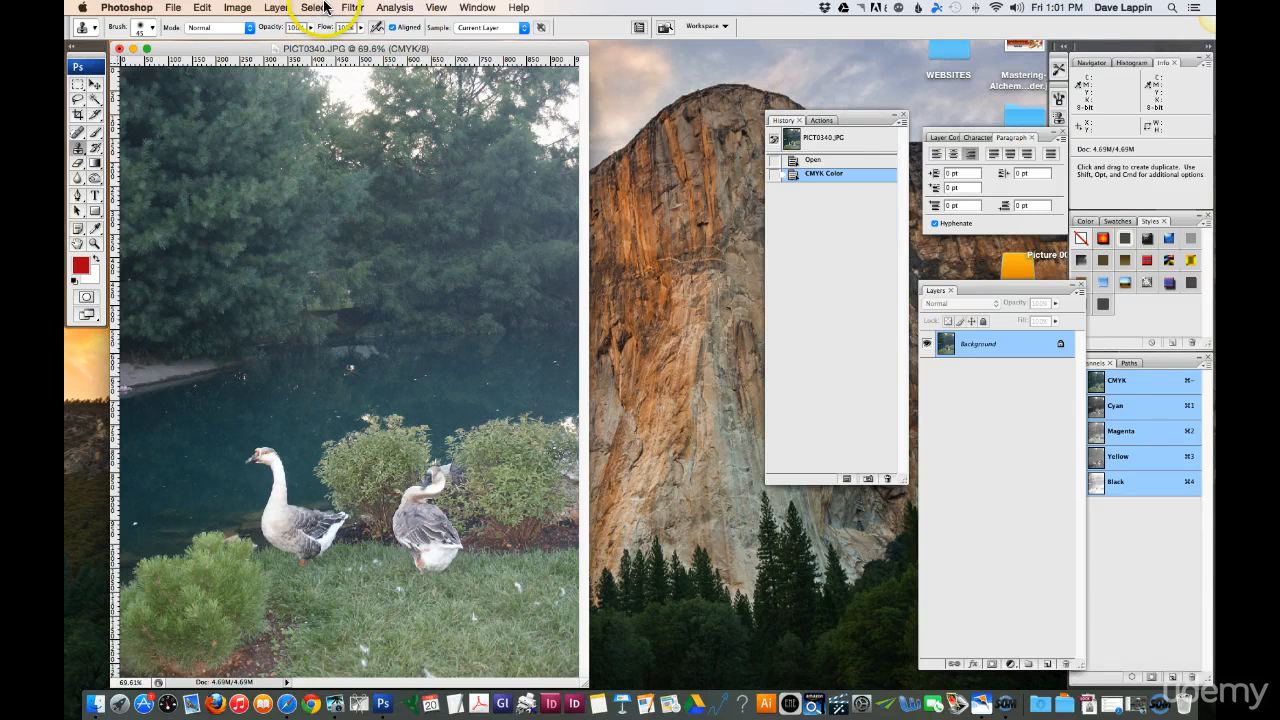
Step: Try an S-shaped Curves adjustment on the CMYK channel, with the lower point at input 44 and output 24, and cancel it
left_click(238, 8)
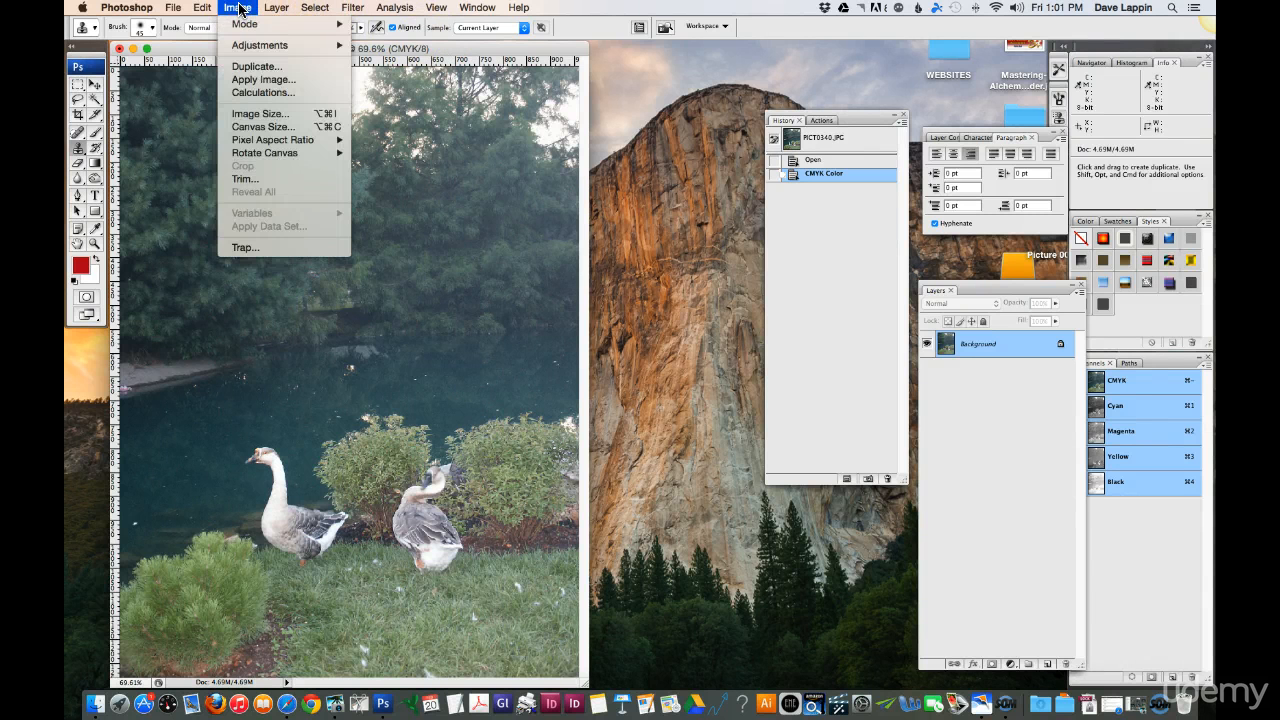
left_click(256, 46)
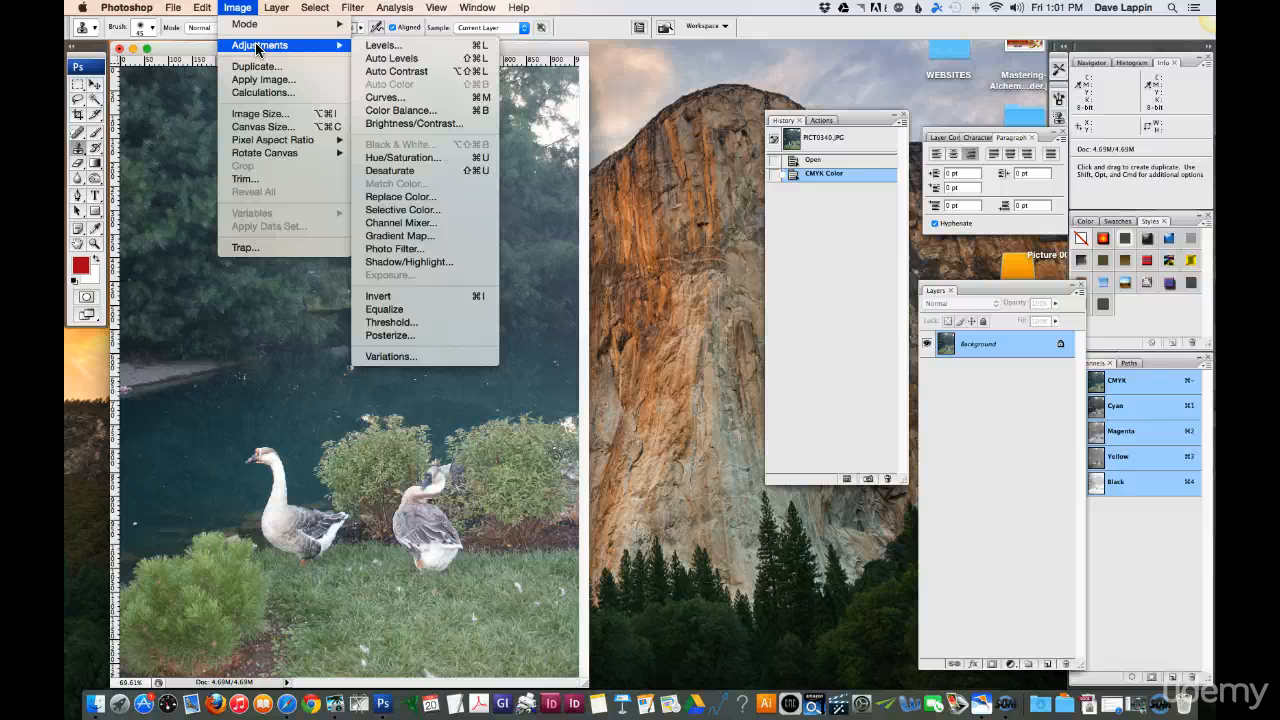
left_click(395, 97)
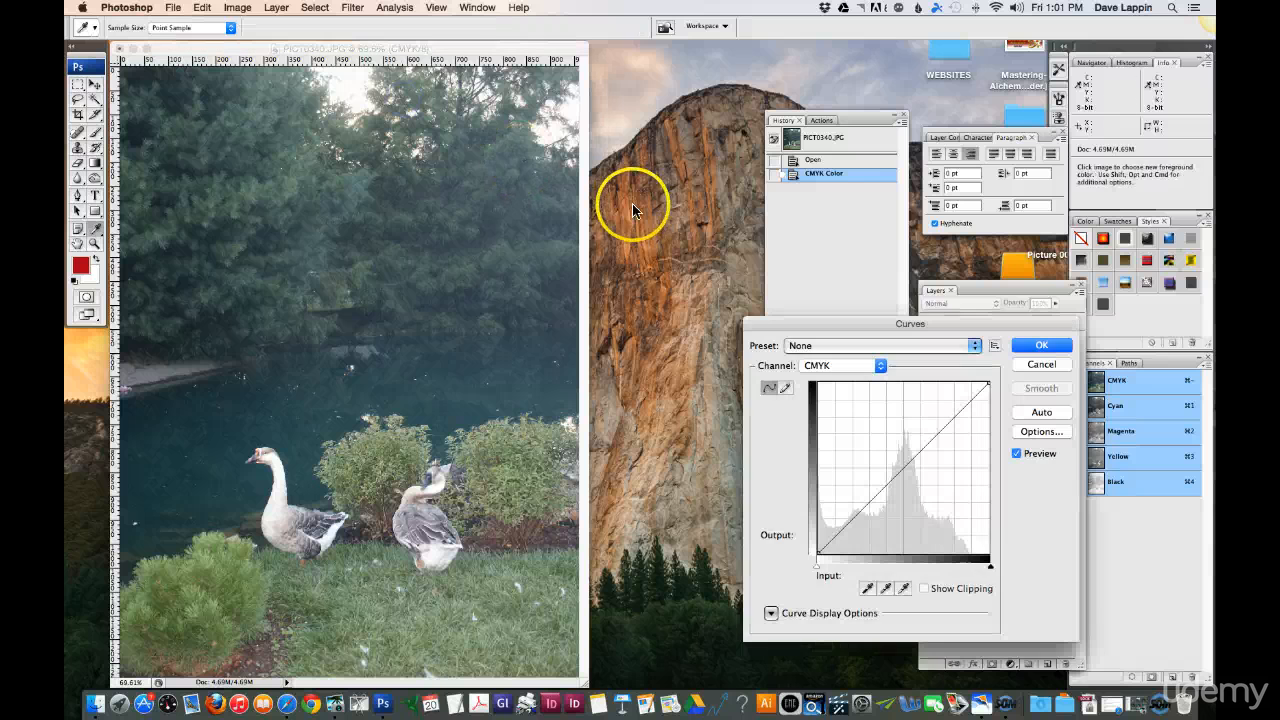
left_click_drag(843, 323, 783, 304)
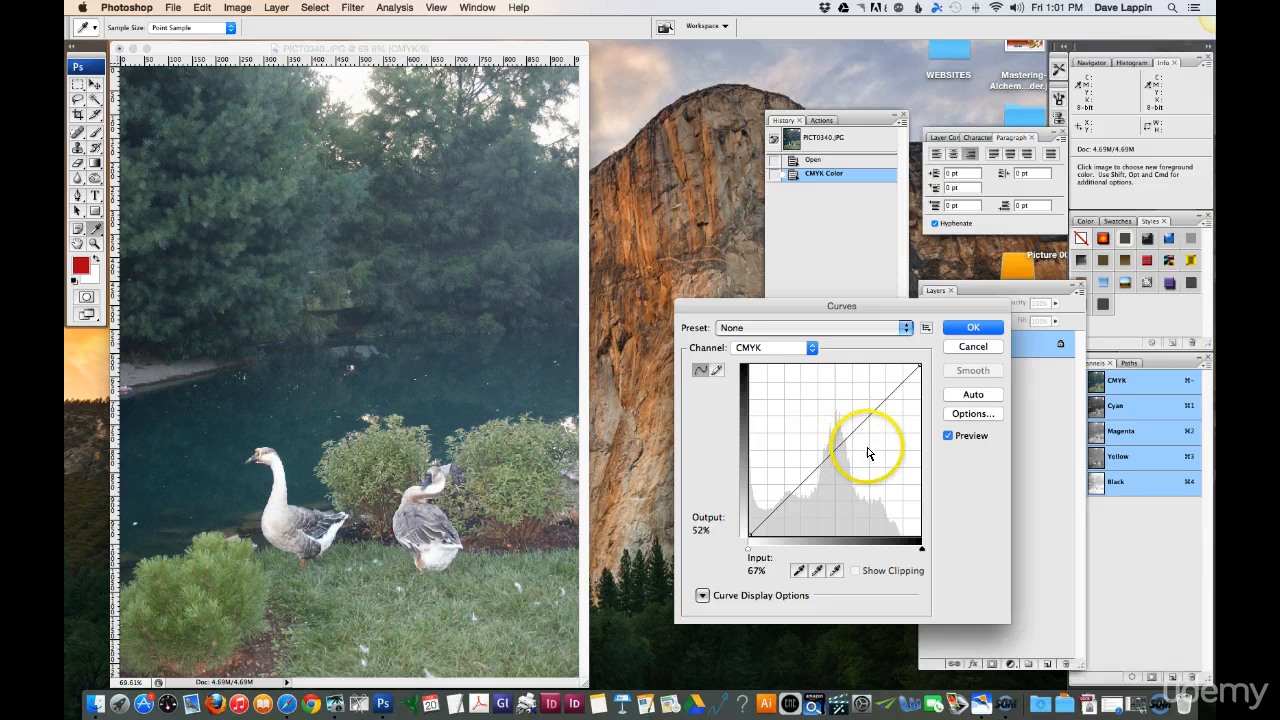
left_click_drag(836, 446, 874, 400)
left_click_drag(829, 480, 822, 493)
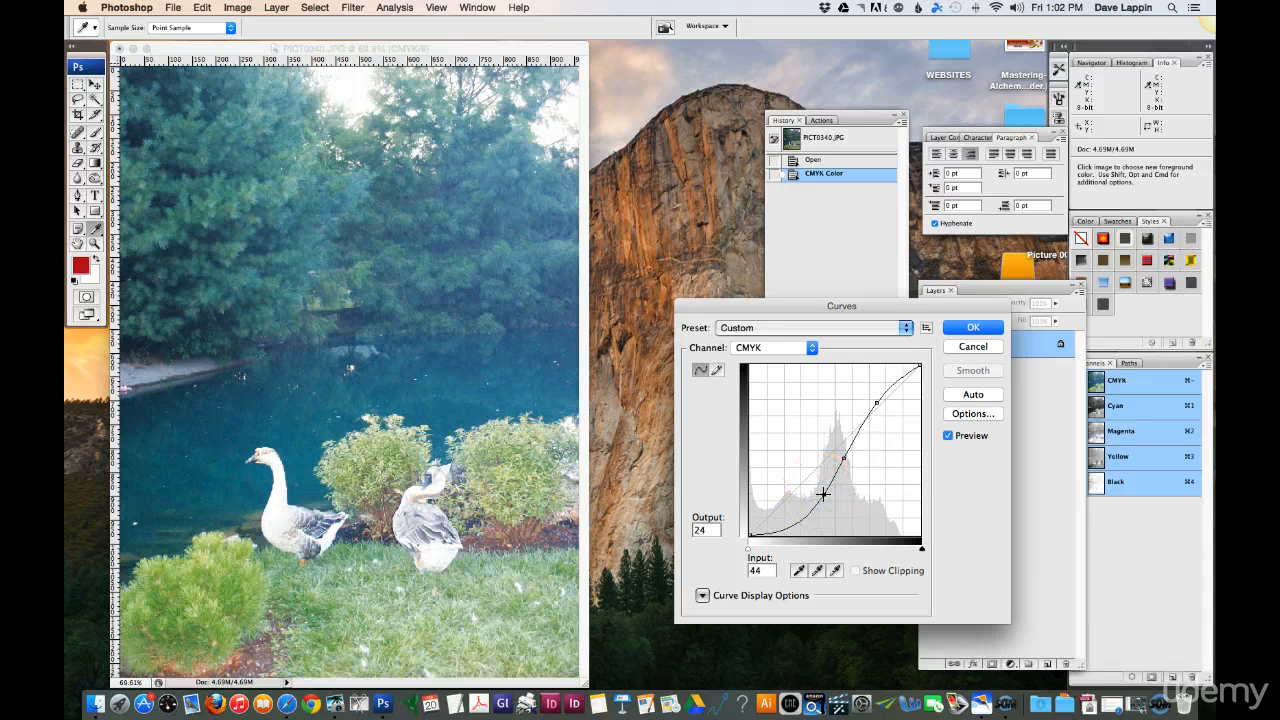
left_click(973, 347)
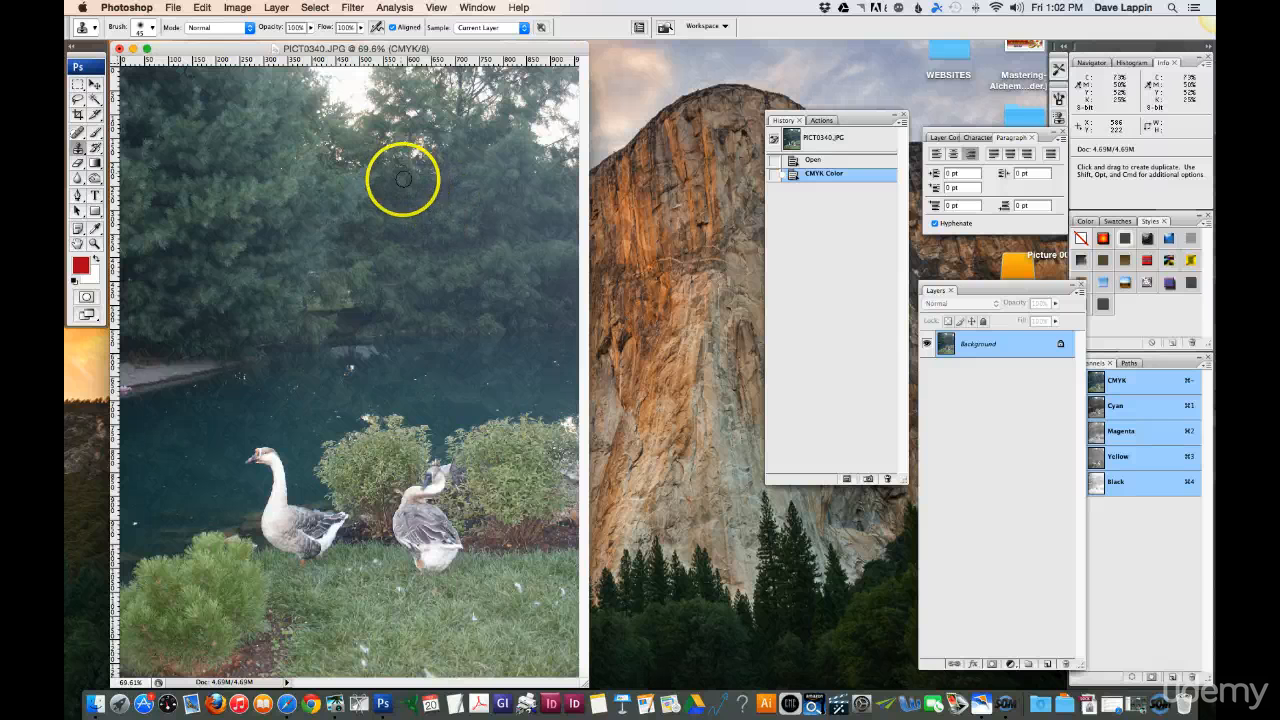
Step: Apply Auto Levels to the photo
left_click(240, 9)
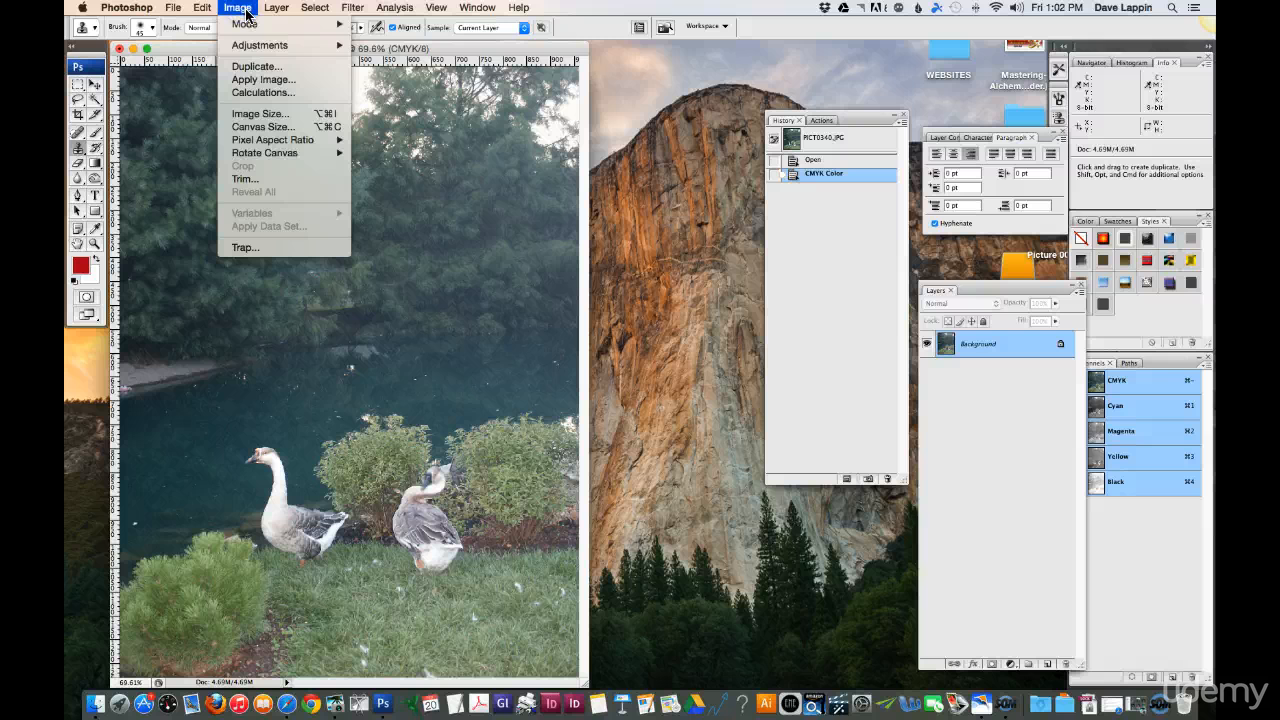
mouse_move(285, 45)
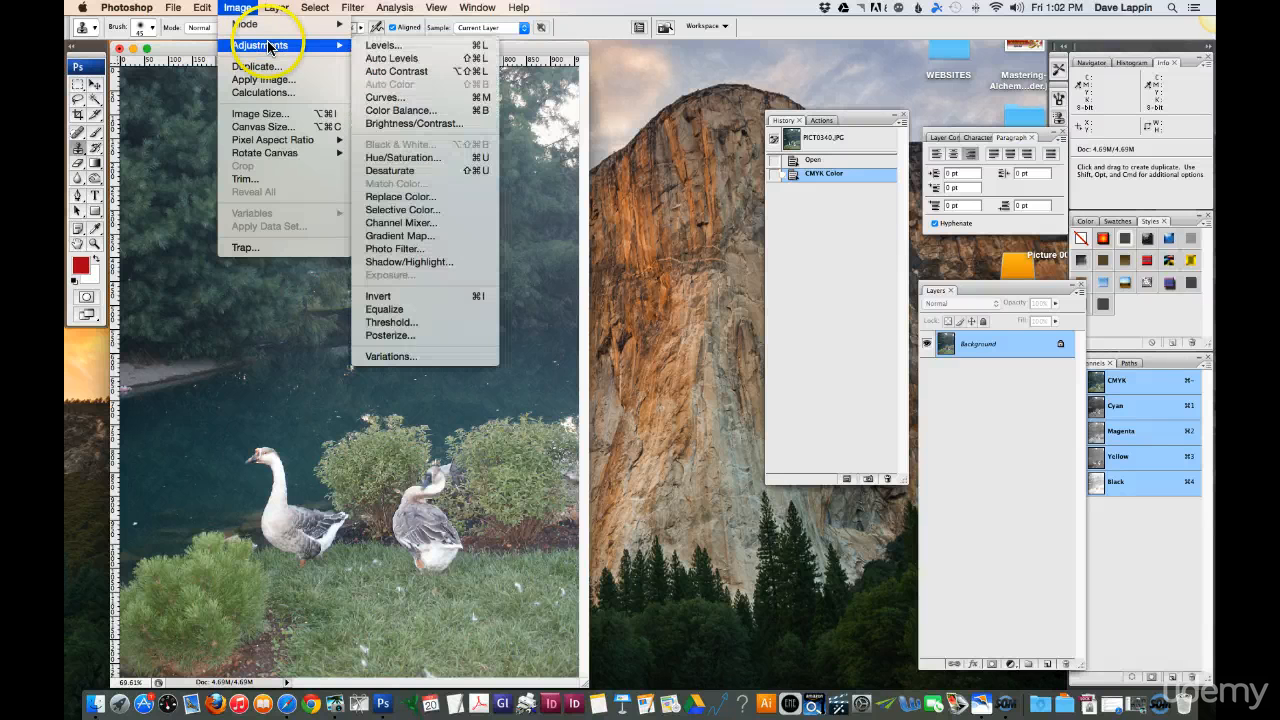
left_click(393, 60)
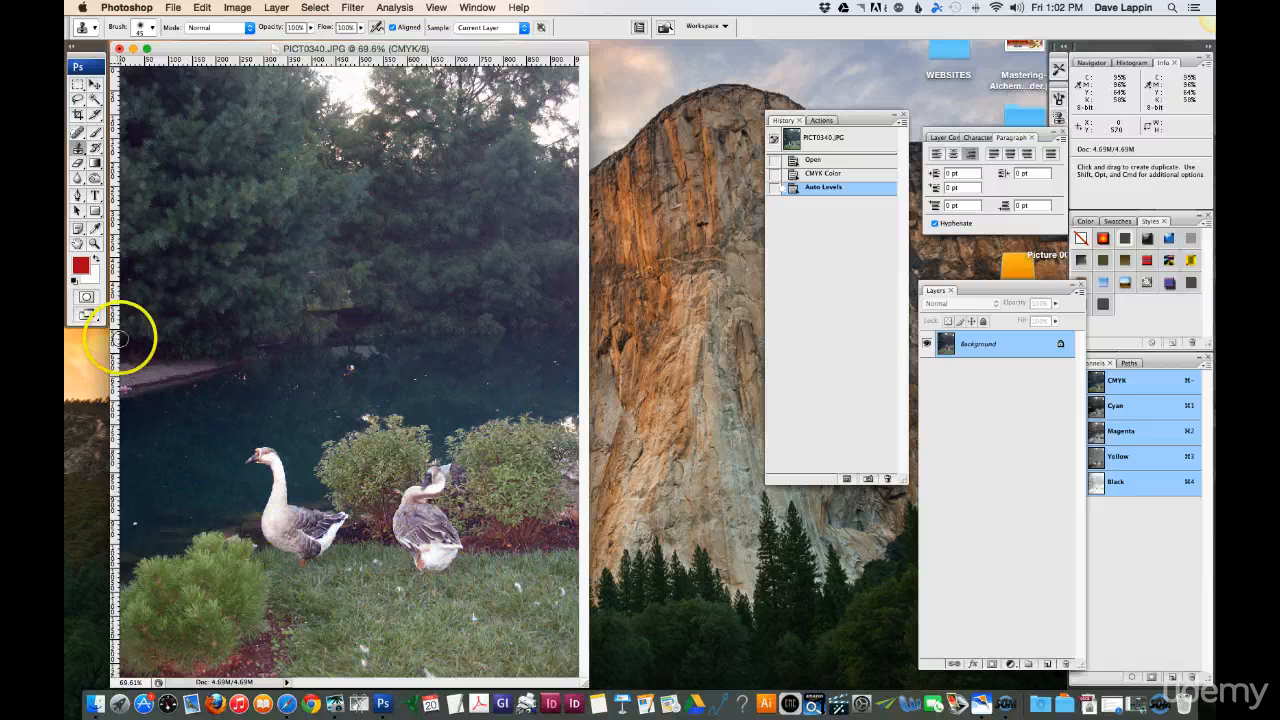
Step: Set the Clone Stamp to a soft 17 px brush for retouching the grass around the preening goose
left_click(94, 243)
left_click_drag(290, 483, 546, 629)
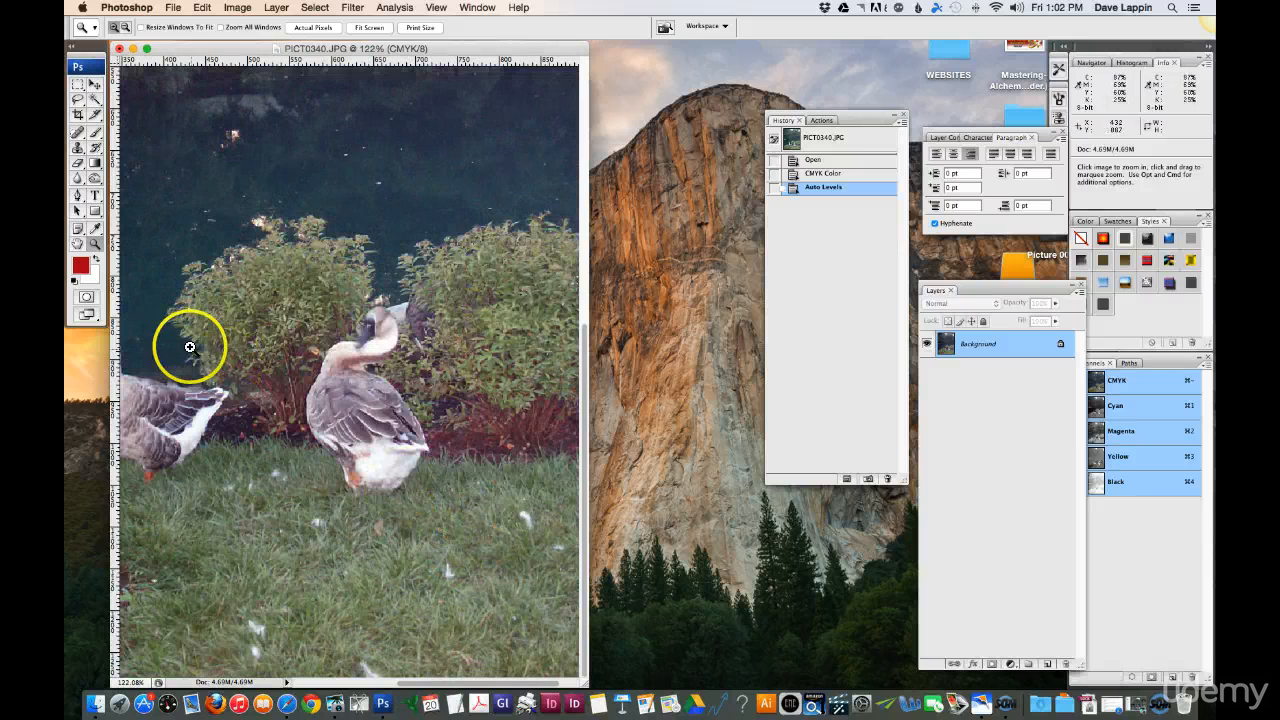
left_click(78, 150)
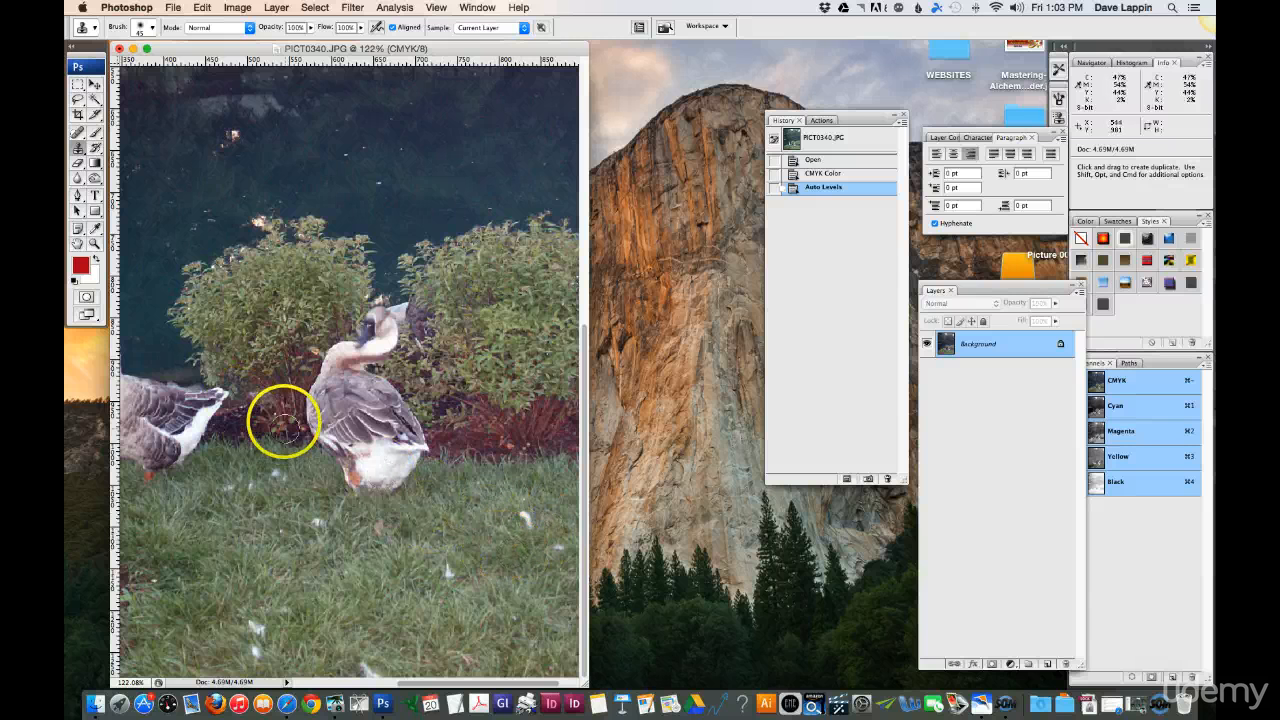
left_click(95, 243)
left_click(279, 412)
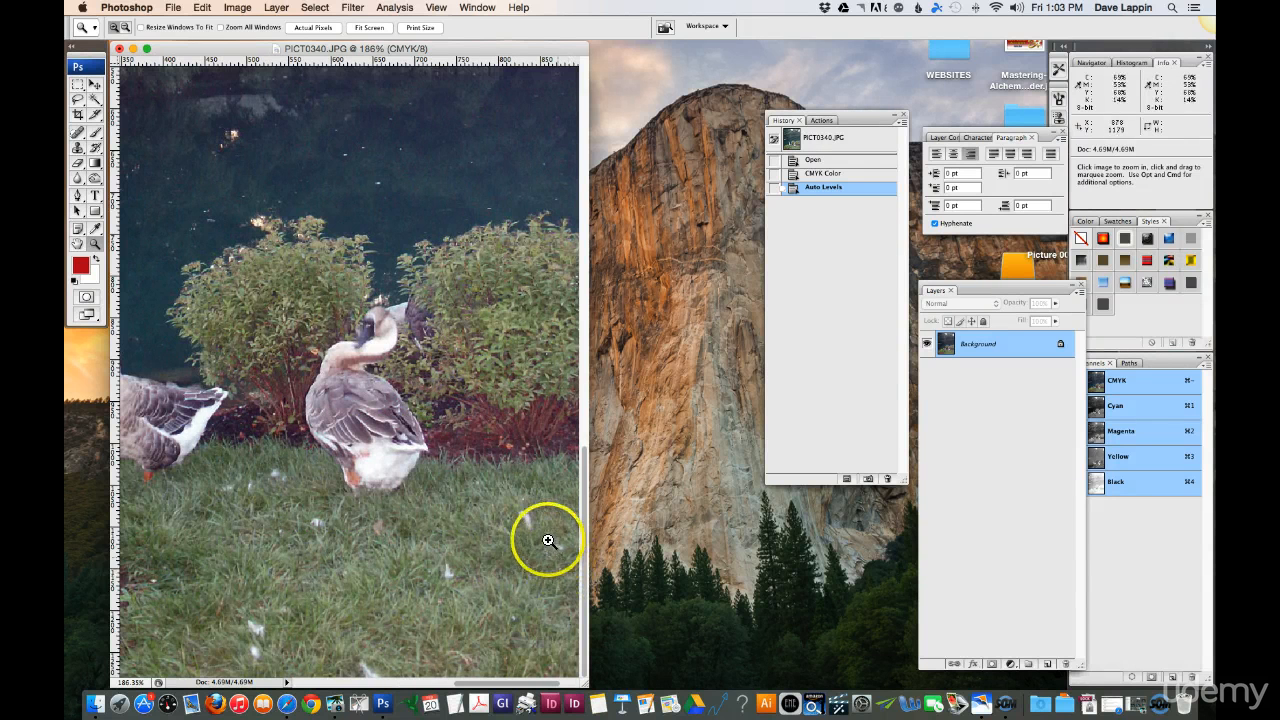
left_click(480, 500)
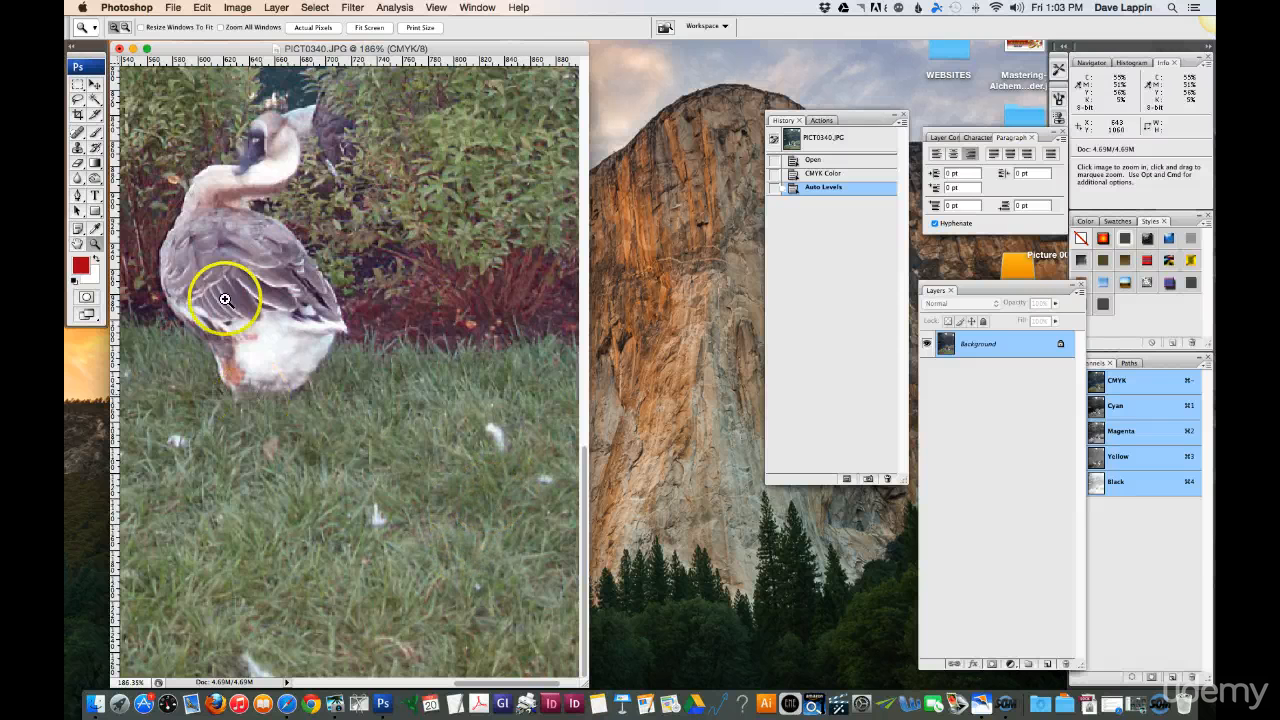
left_click(79, 147)
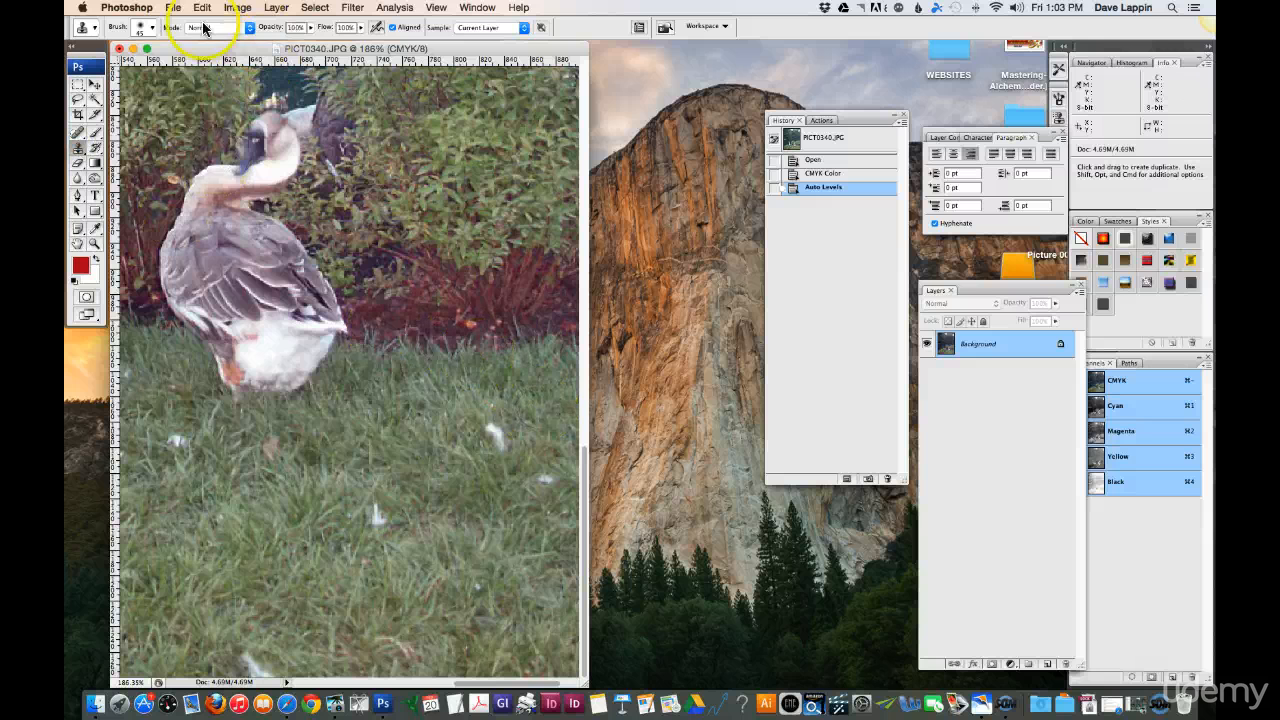
left_click(150, 28)
left_click(154, 157)
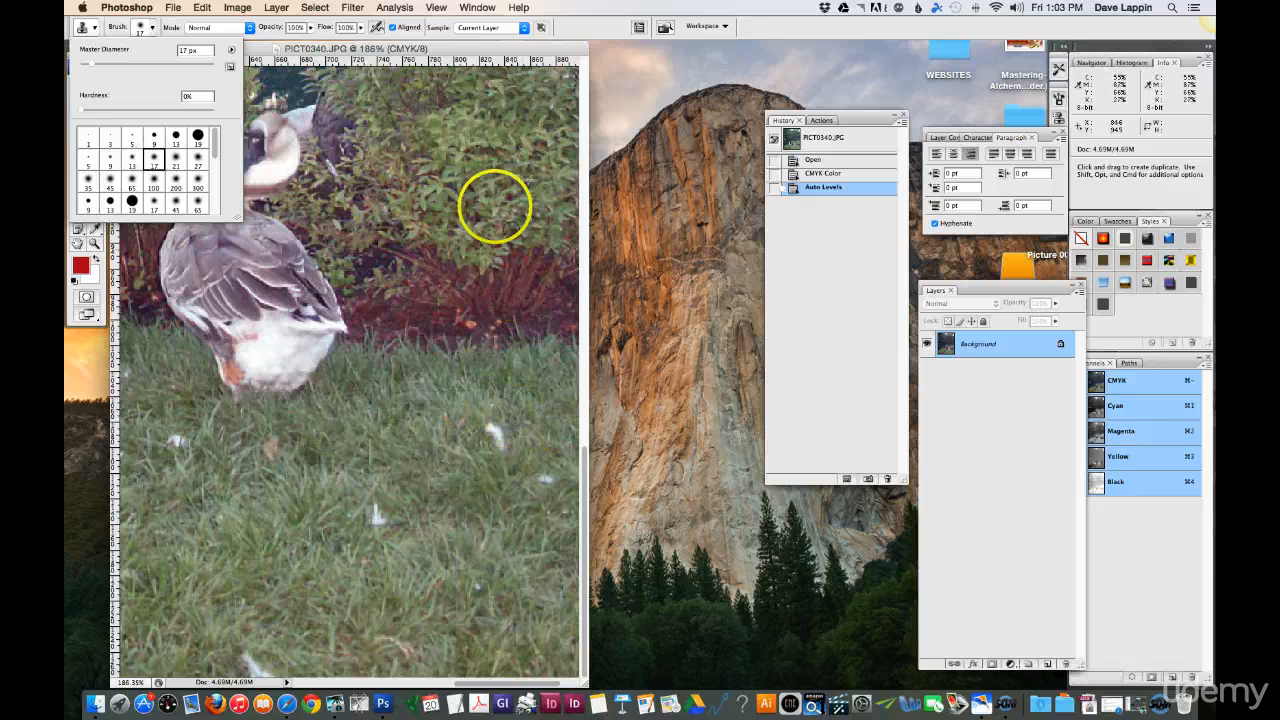
left_click(507, 48)
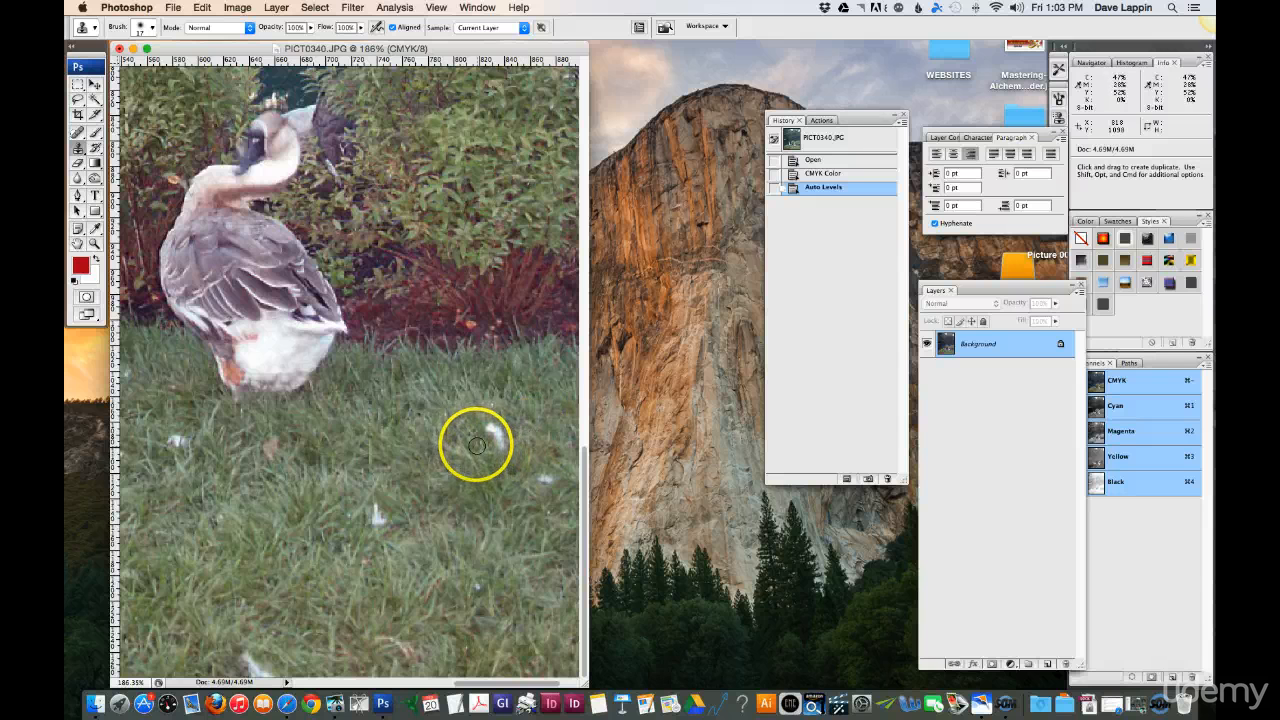
Step: Clone nearby grass over the large white feather to the right of and below the preening goose
key("alt")
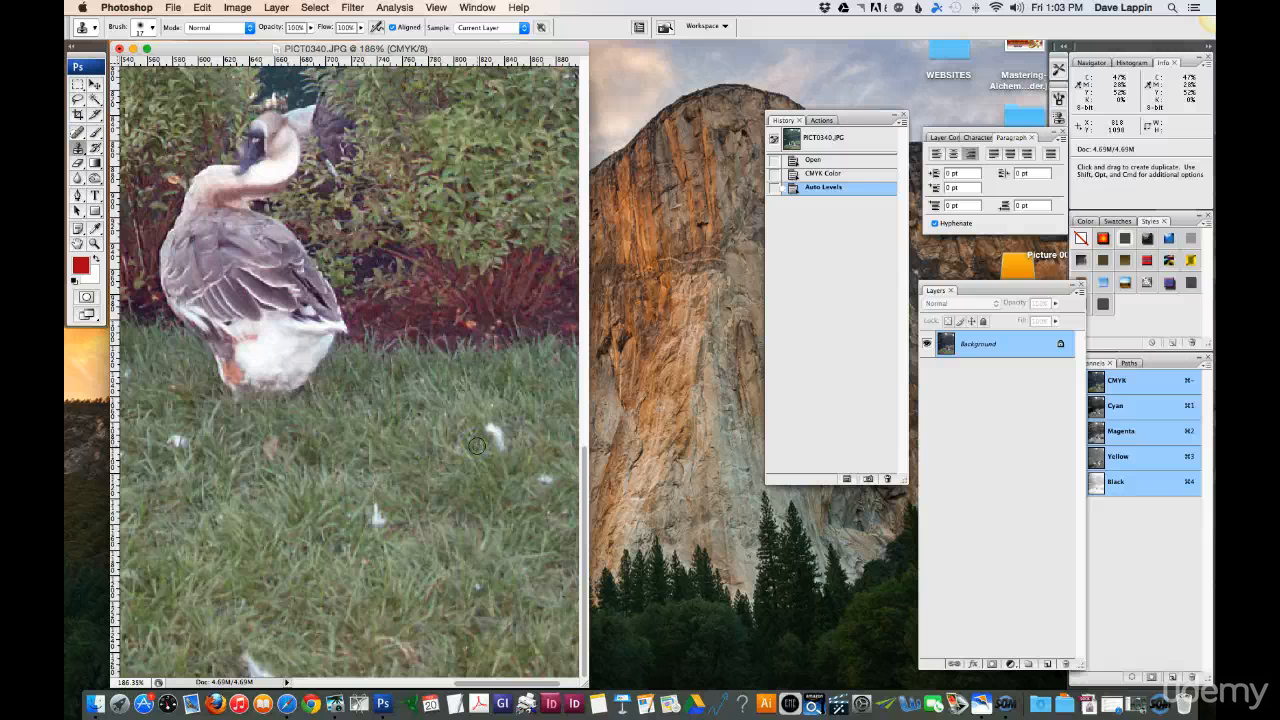
left_click(492, 440)
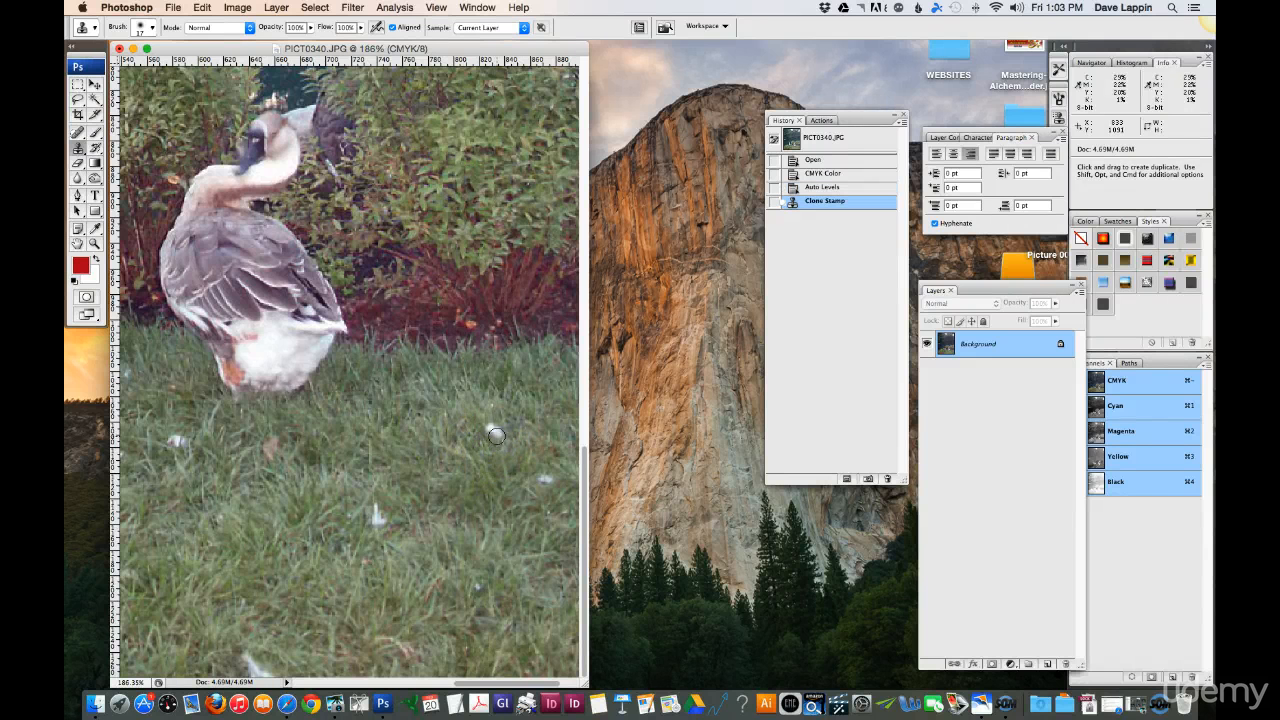
left_click(496, 436)
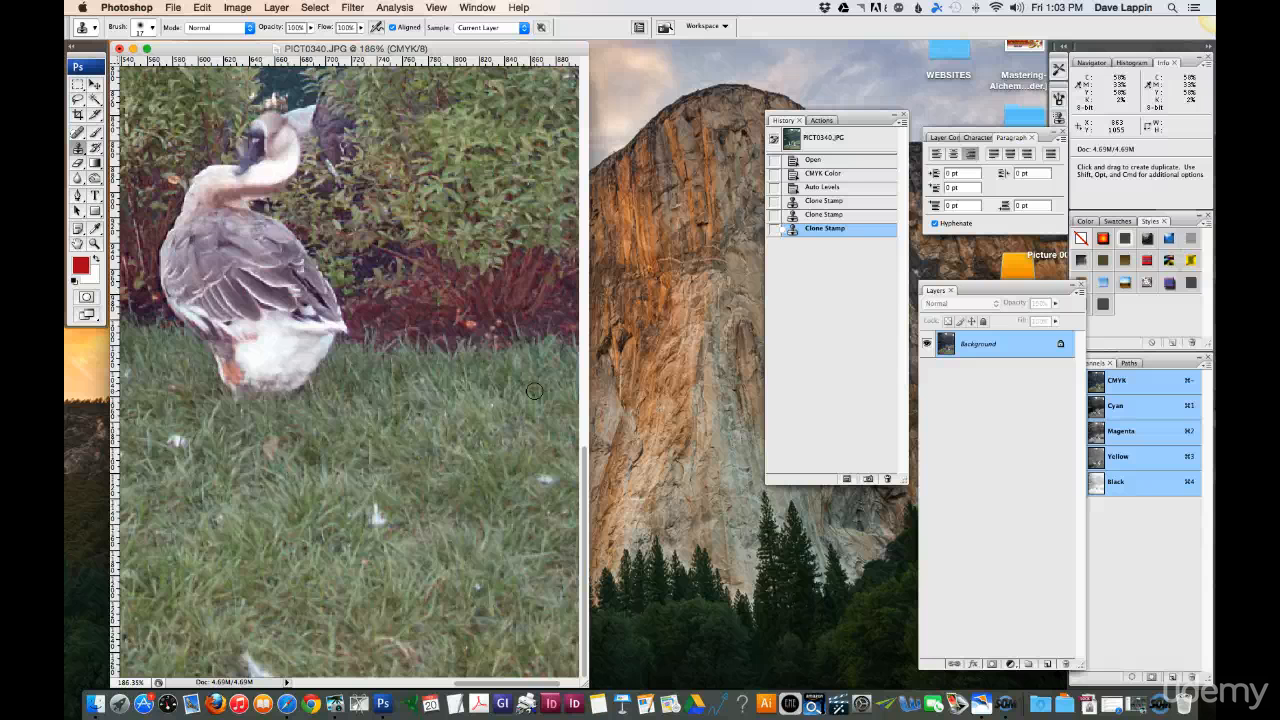
Step: Clone clean grass over the white feather in the middle of the lawn below the goose
mouse_move(534, 391)
left_mouse_down()
mouse_move(473, 421)
mouse_move(433, 495)
left_mouse_up()
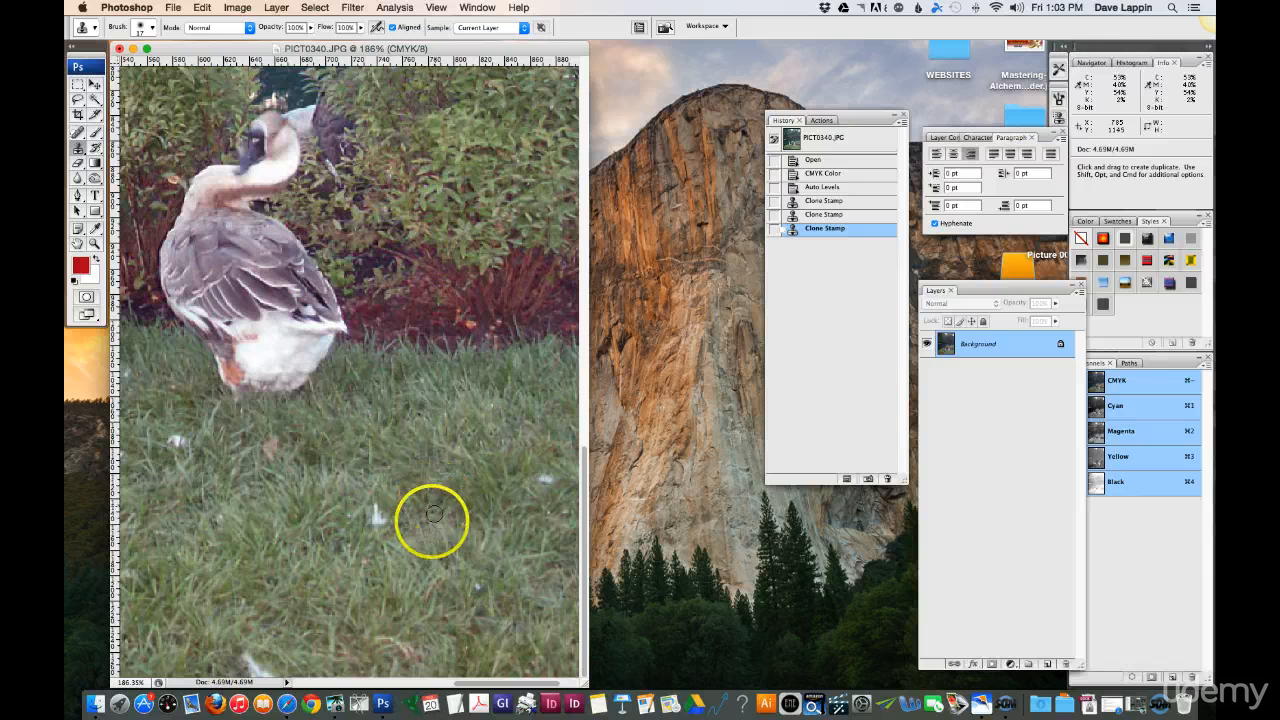
left_click(376, 511)
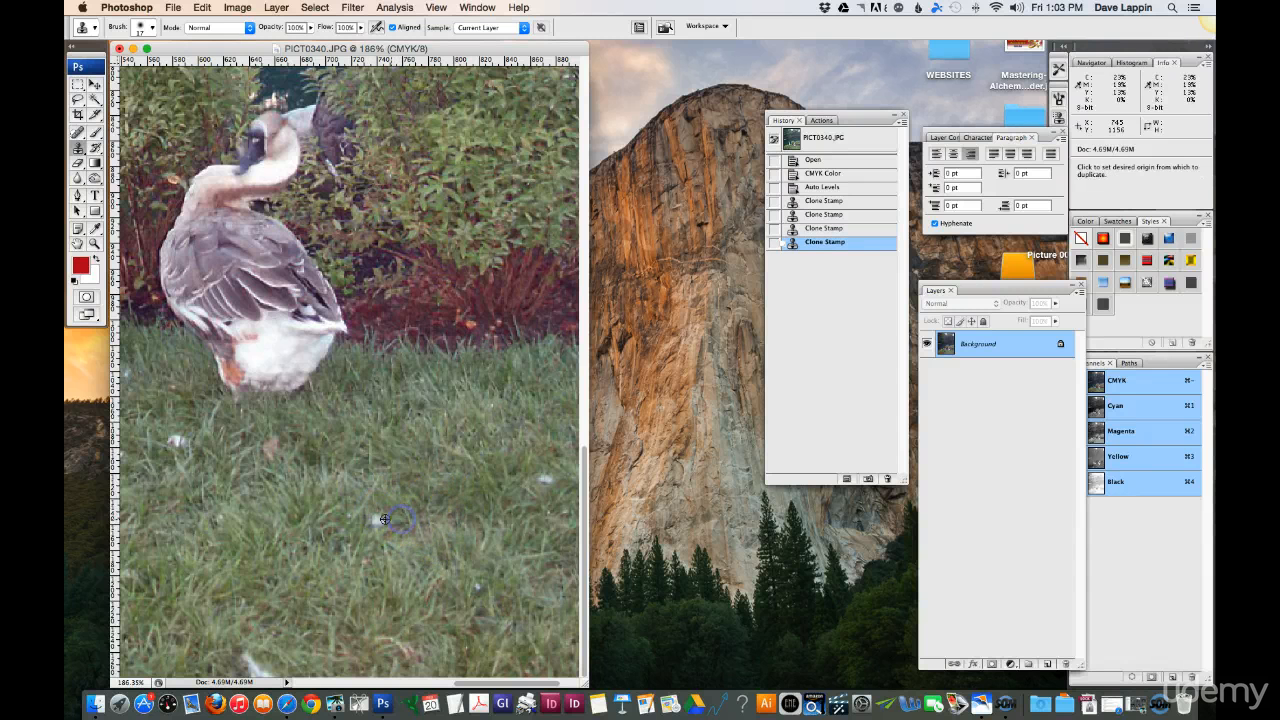
left_click(380, 519)
left_click(372, 518)
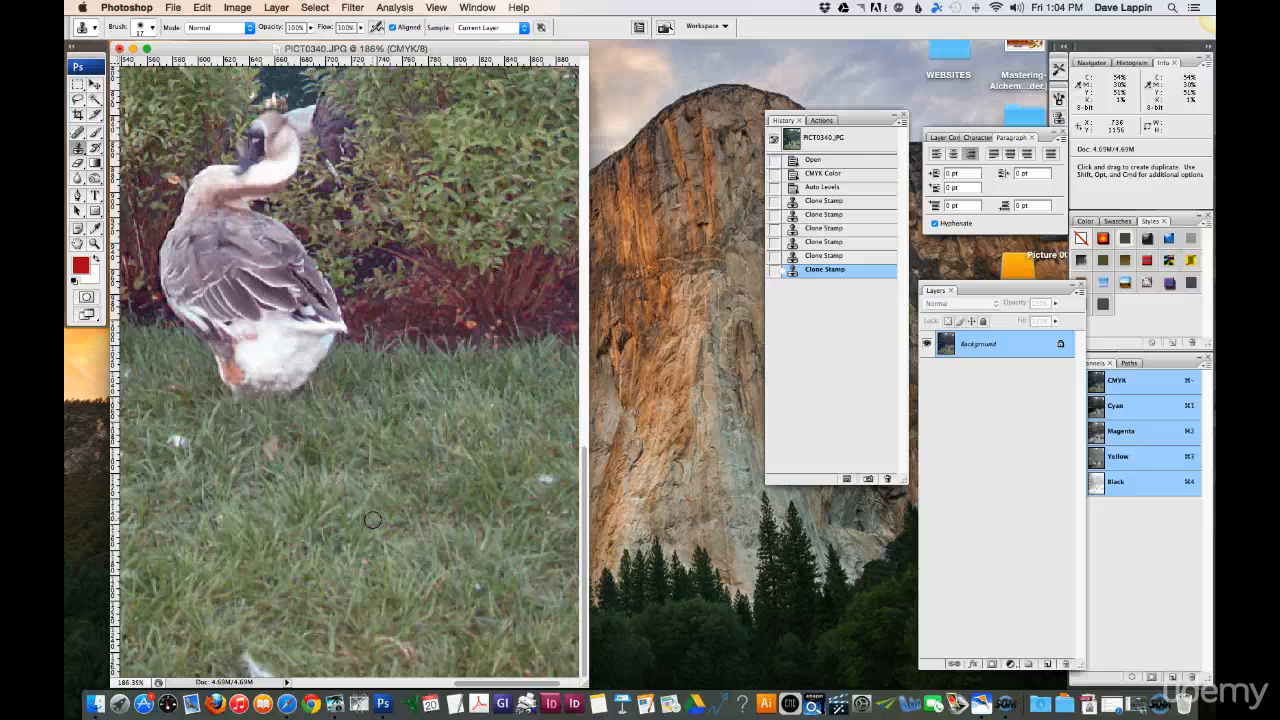
left_click(408, 498)
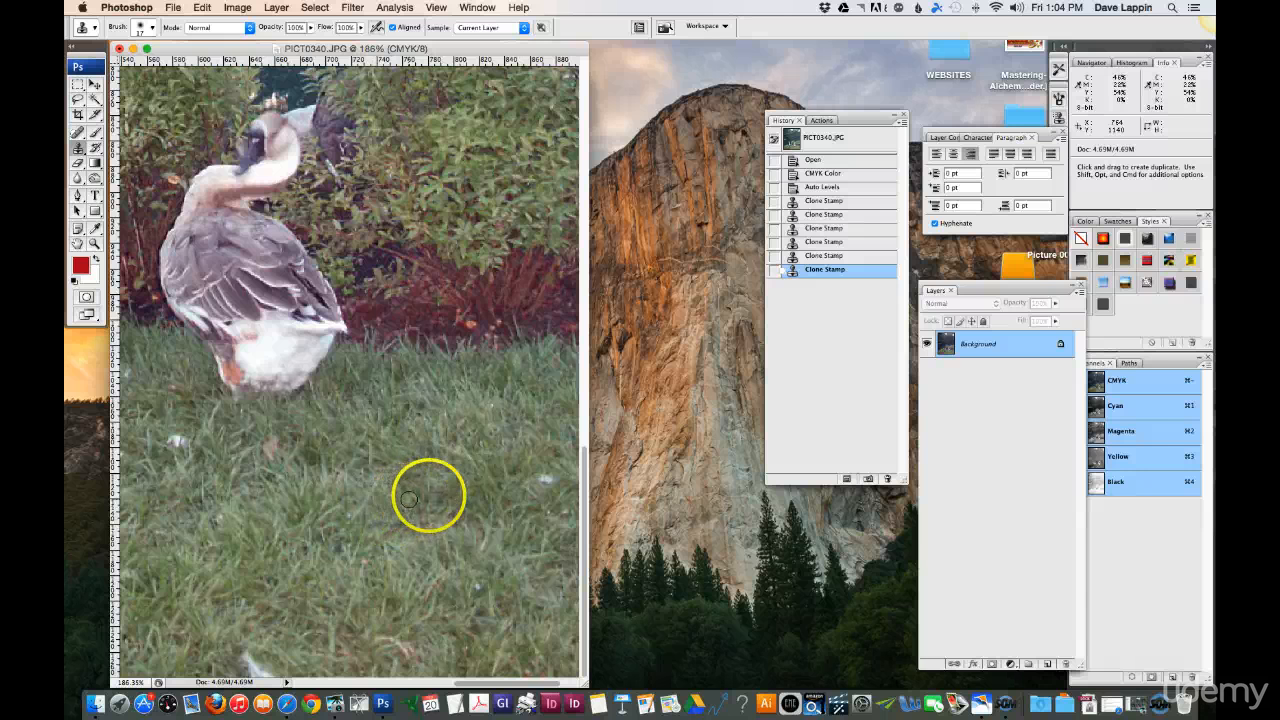
Step: Clone grass over the small white feather farther right on the lawn
scroll(497, 486, "right", 3)
scroll(498, 483, "right", 2)
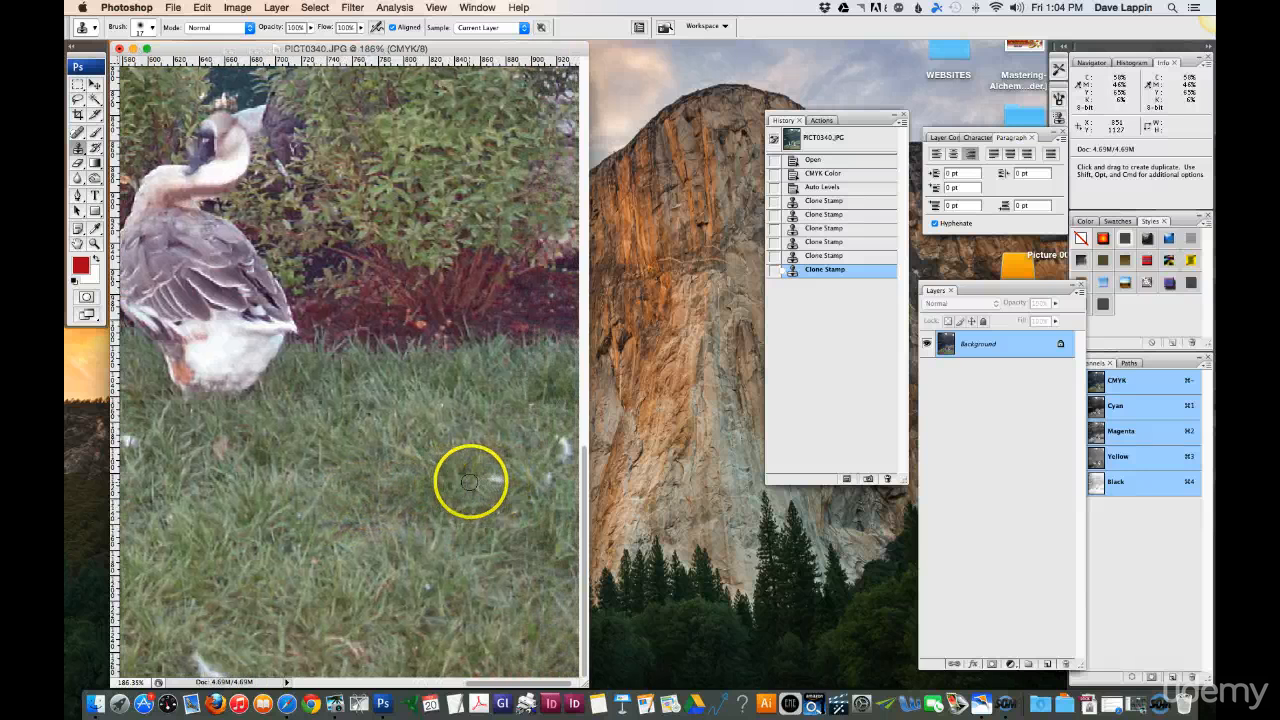
left_click(492, 481)
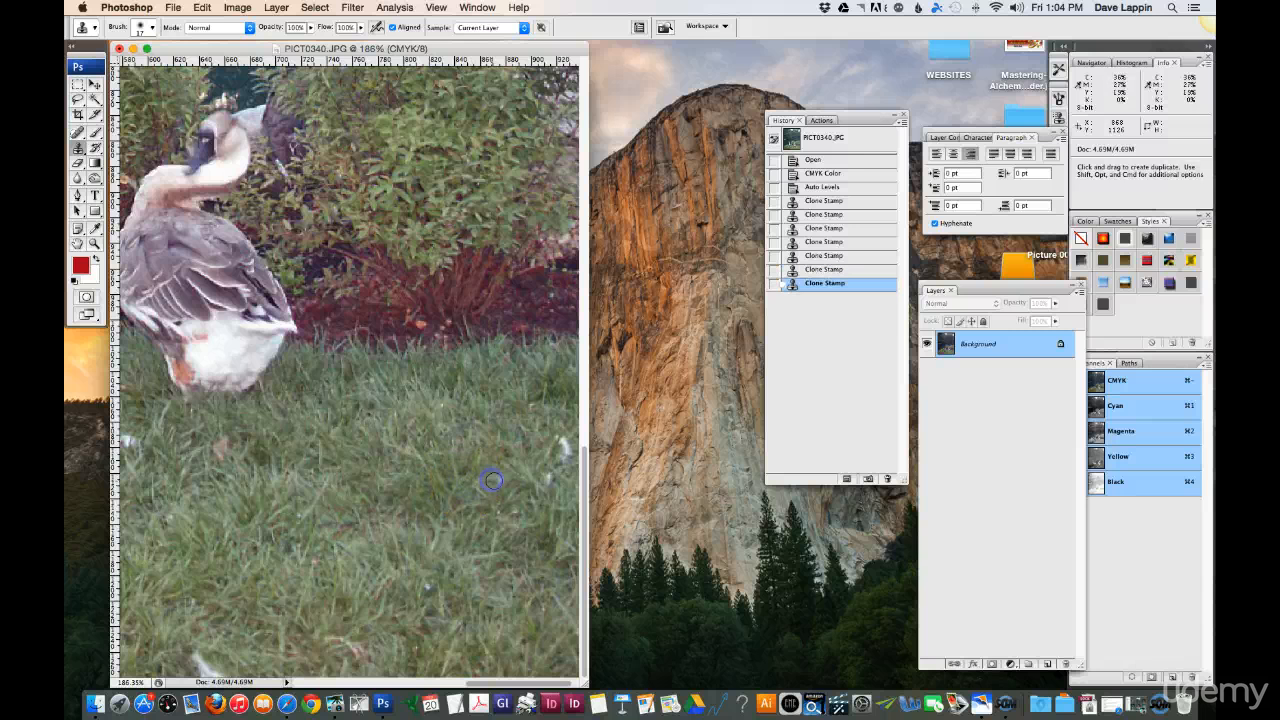
left_click(502, 482)
Step: Clone grass over the white feather near the photo's right edge, below the red mulch
left_click(540, 443, "alt")
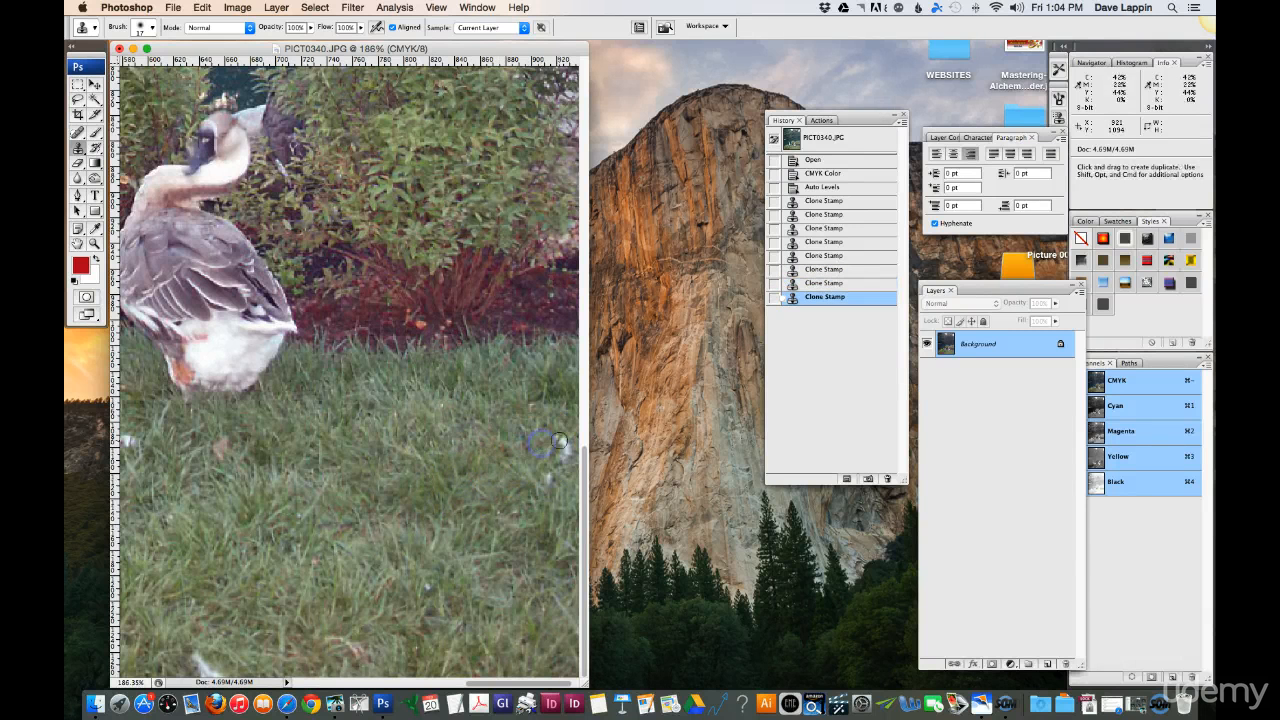
left_click(565, 447)
left_click(565, 451)
left_click(567, 481)
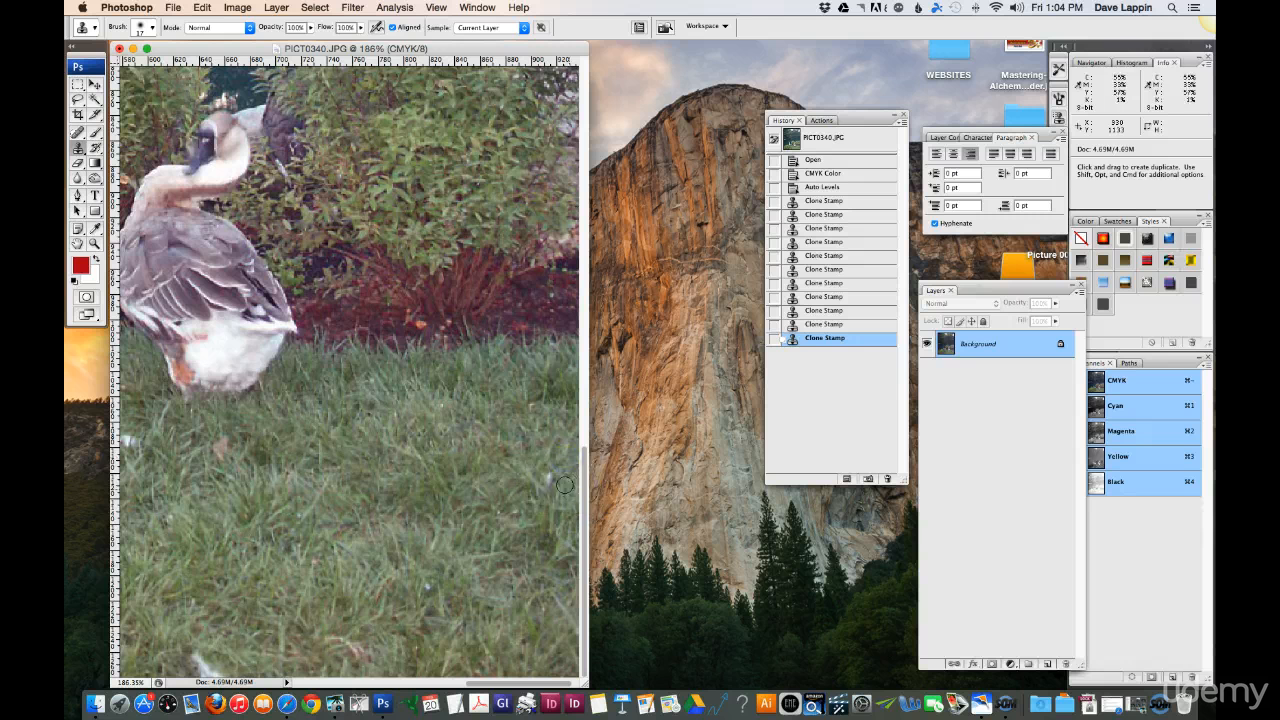
Step: Clone grass over the last feather traces near the photo's right edge and the two small feathers to the right of the standing goose's feet
left_click(546, 480)
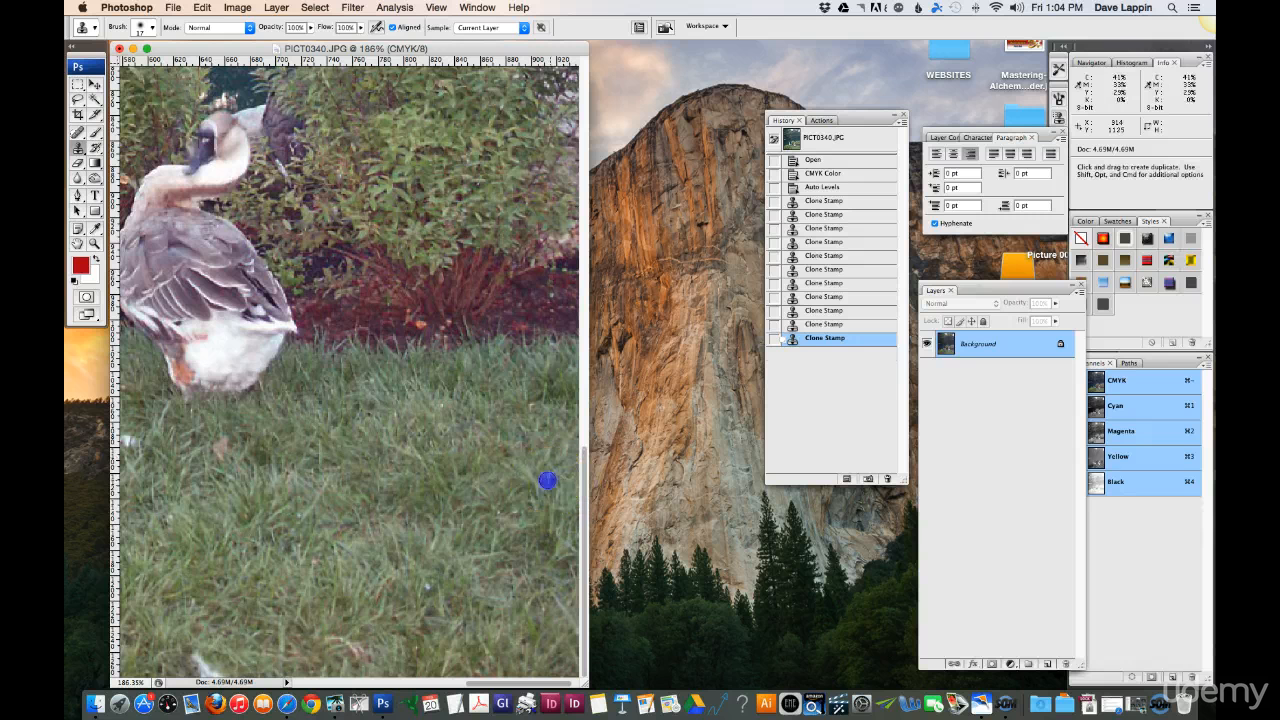
left_click(312, 684)
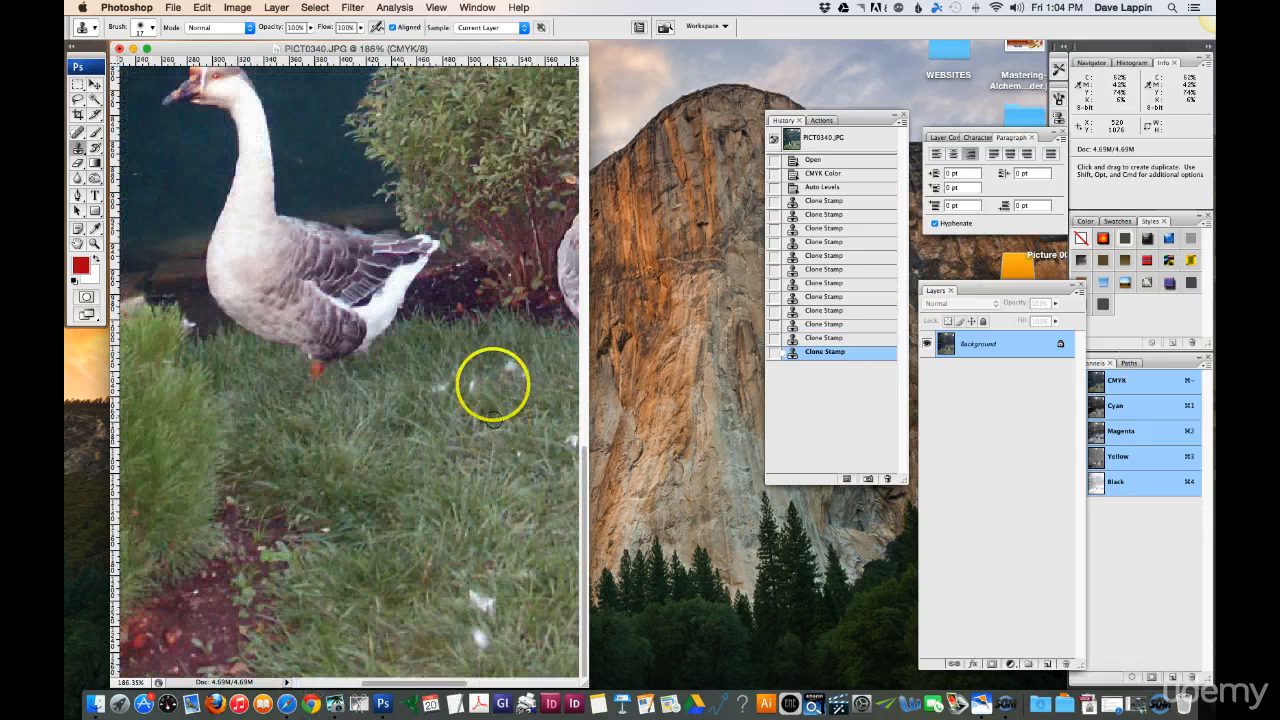
left_click(424, 407, "alt")
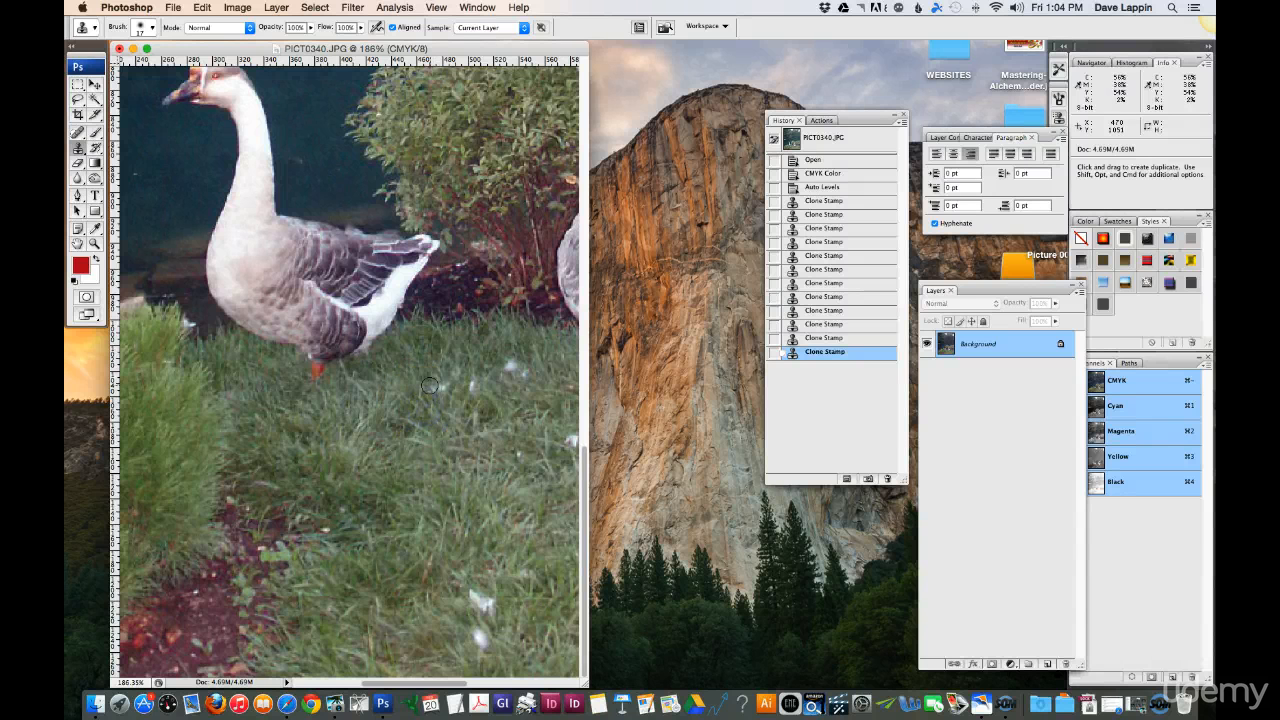
left_click(439, 405)
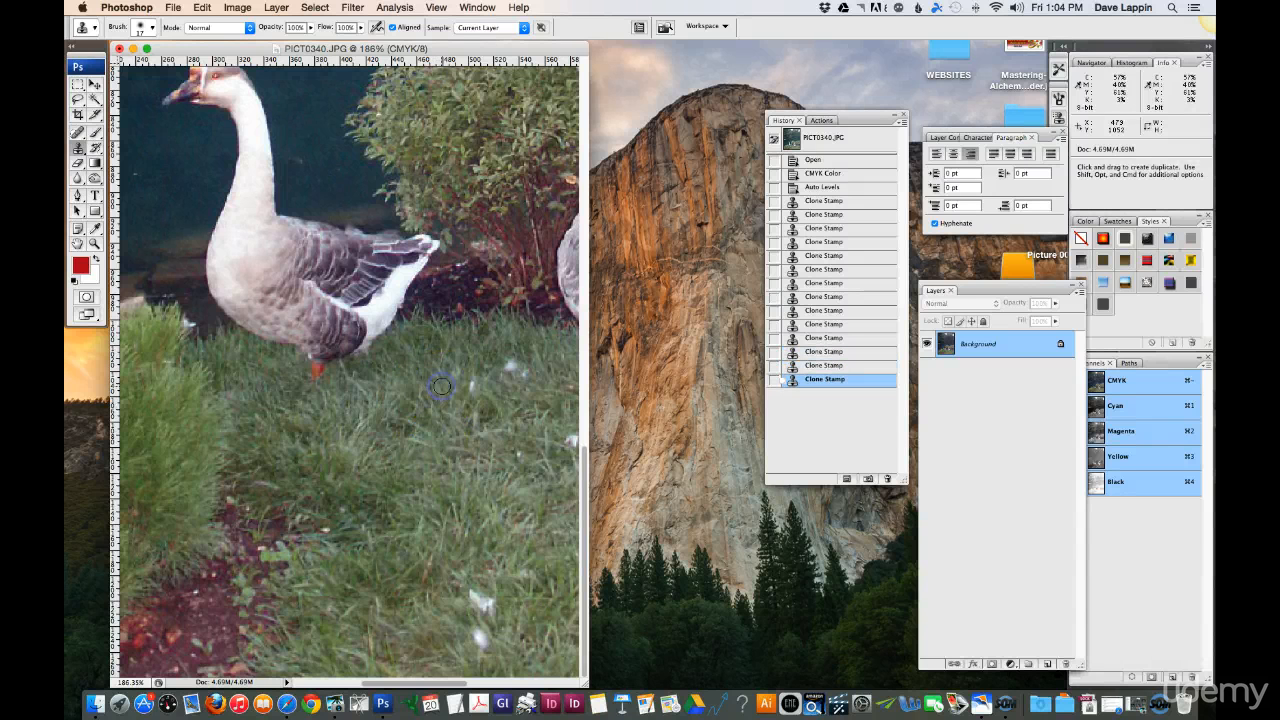
left_click(494, 396)
left_click(472, 430)
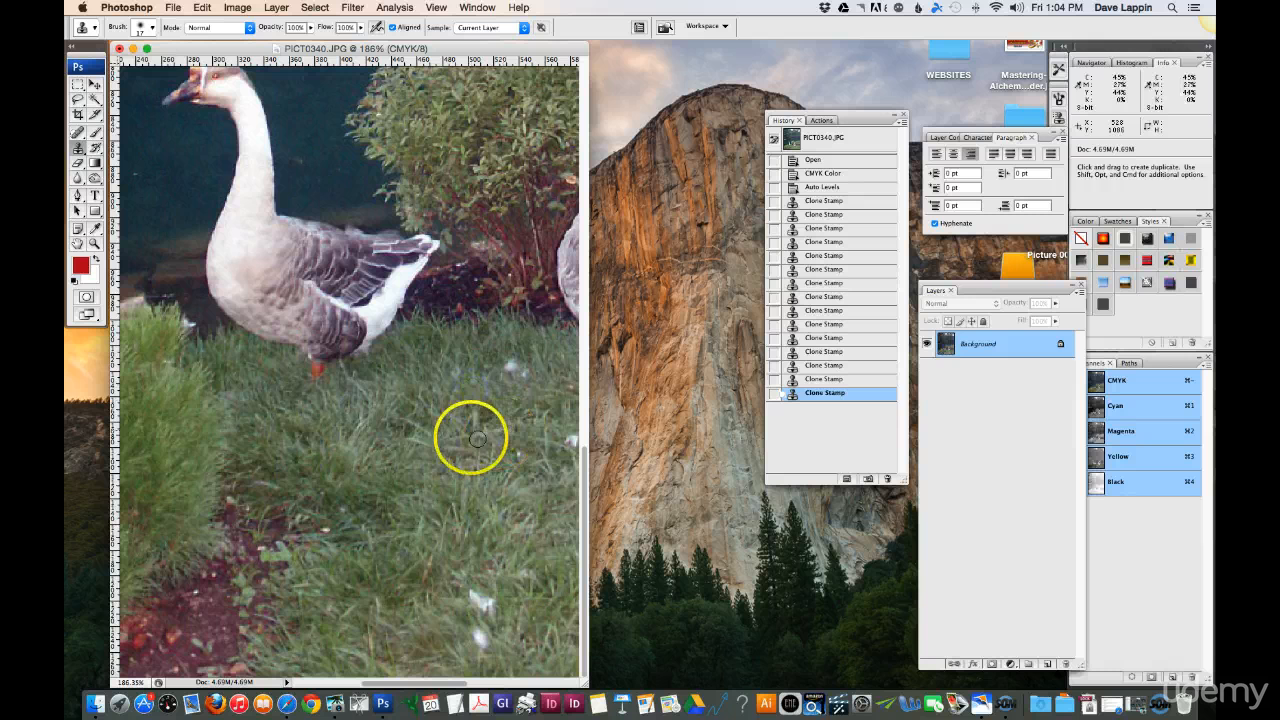
left_click(475, 391, "alt")
left_click(522, 378)
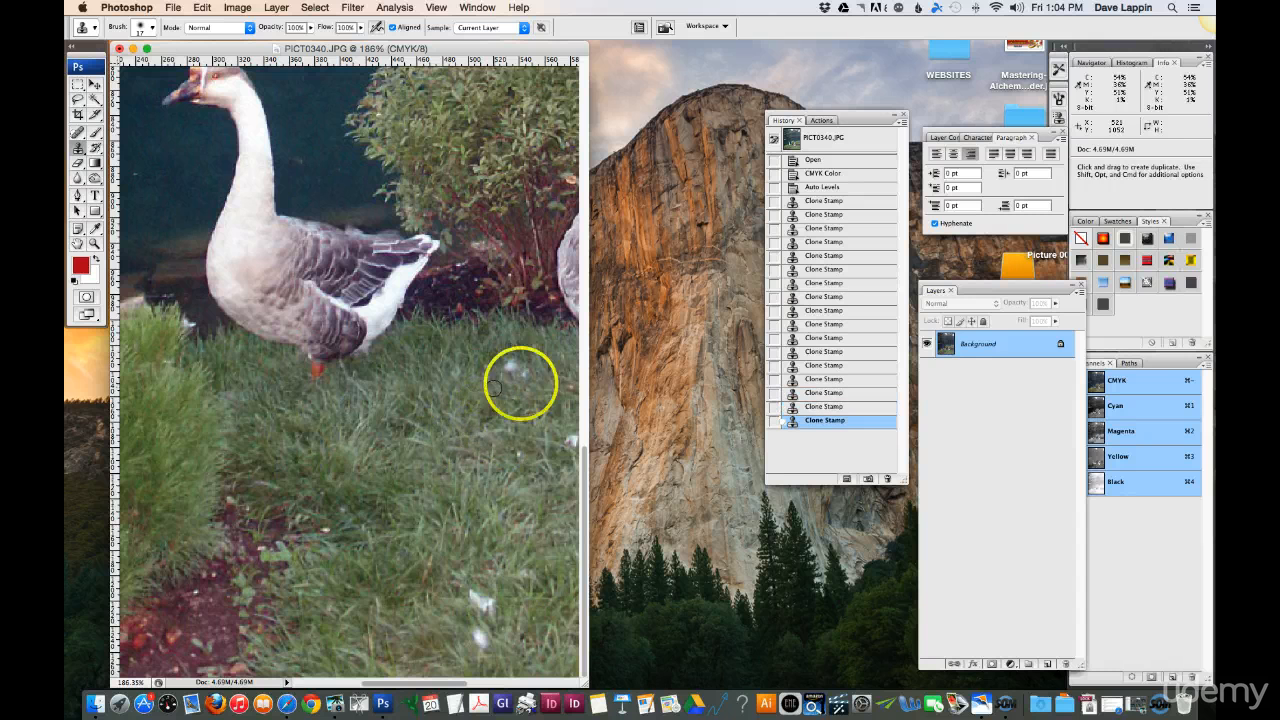
Step: Clone grass over the white feather on the lawn between the two geese, just below the red mulch
left_click(523, 367)
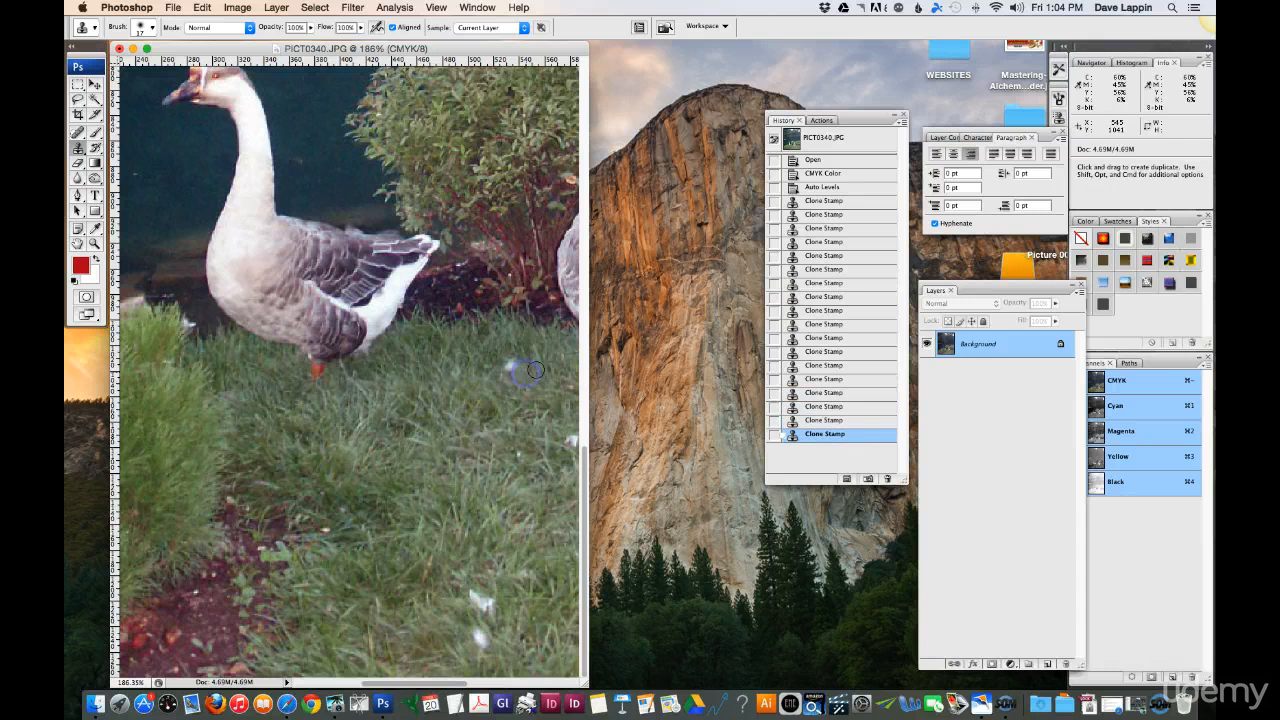
left_click(510, 364)
left_click(534, 367, "alt")
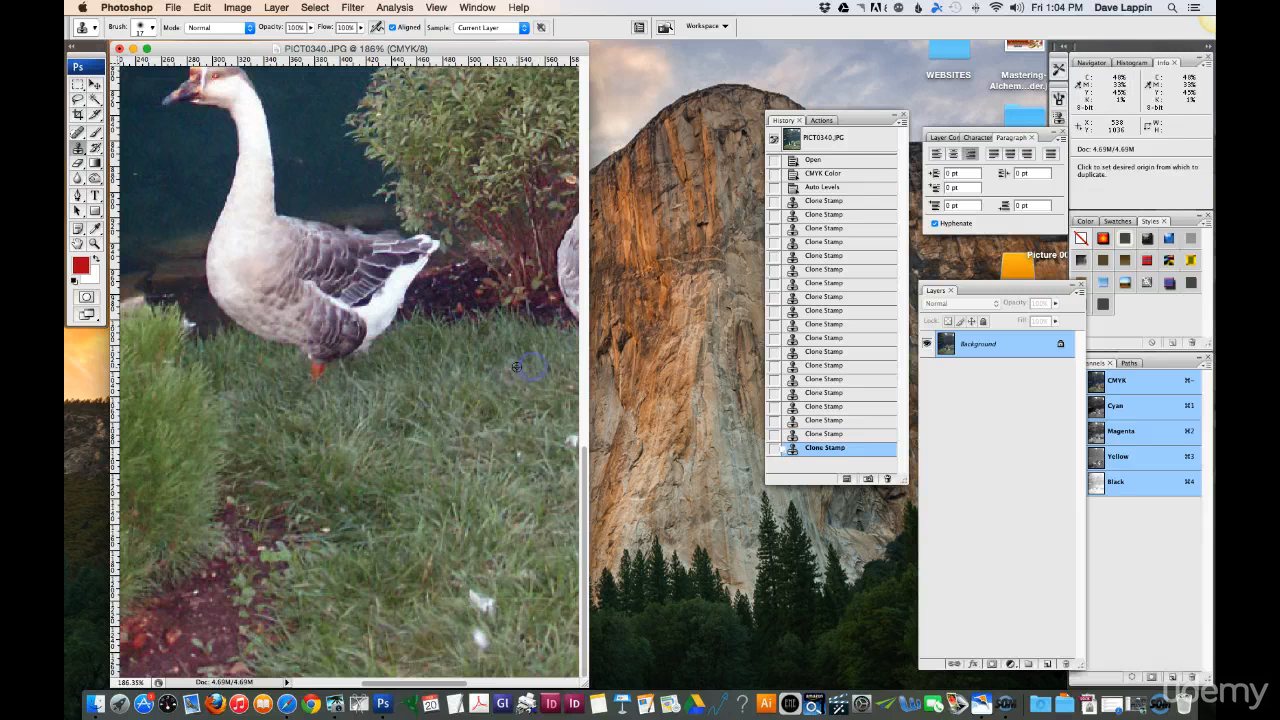
left_click(512, 367)
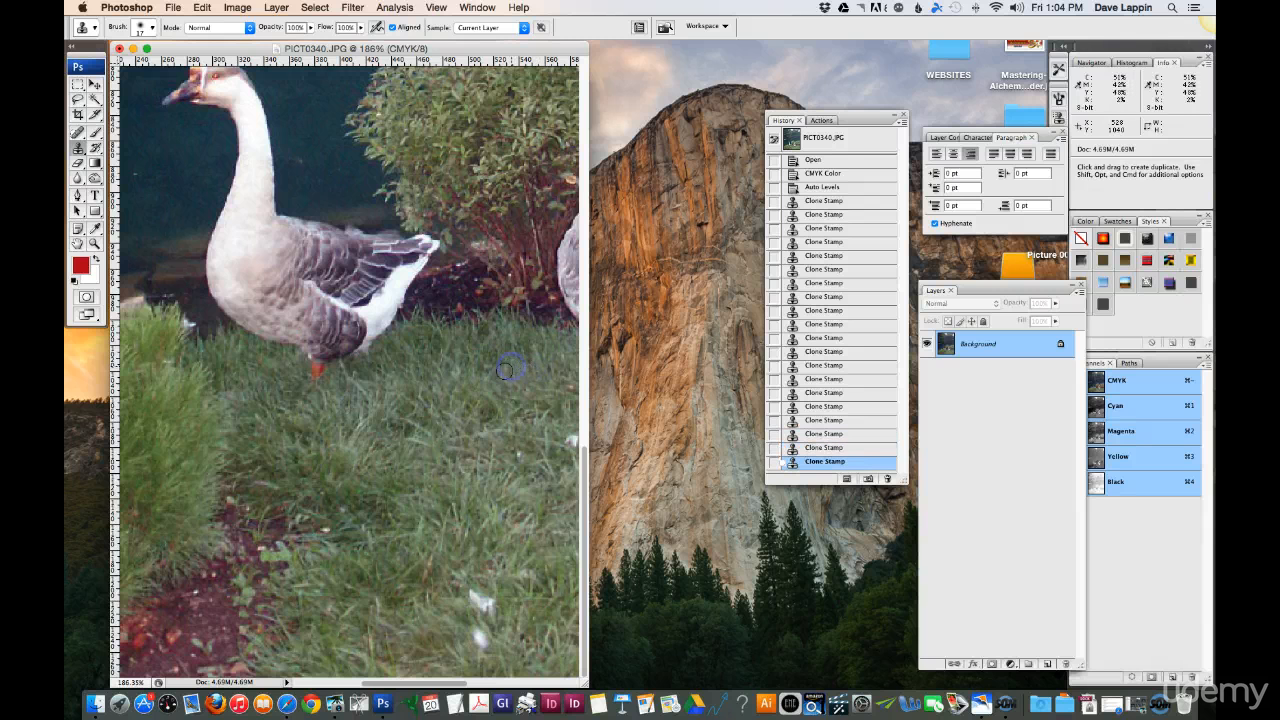
Step: Clone grass over the lower of the two white feathers on the lawn to the right of the mulch bed
left_click(489, 640, "alt")
left_click(481, 637)
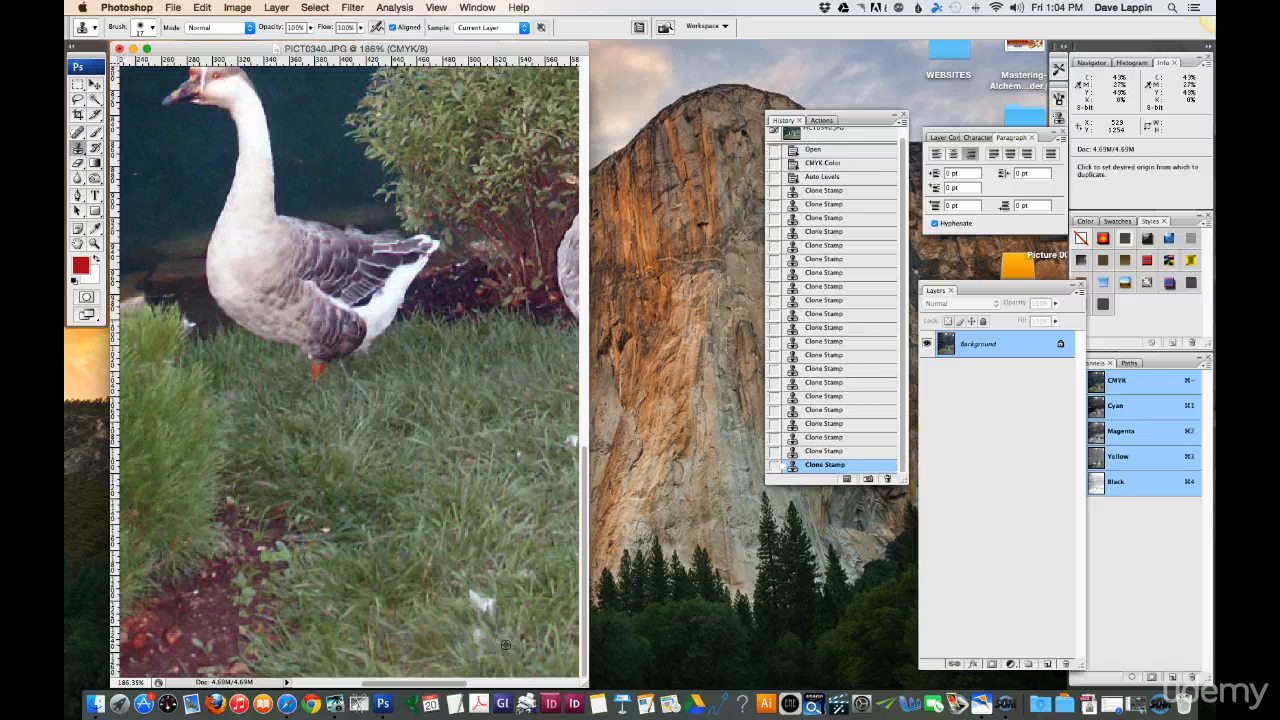
left_click(501, 645, "alt")
left_click(477, 636)
left_click(489, 650, "alt")
Step: Clone grass over the upper, larger white feather on the lawn to the right of the mulch bed
left_click(478, 597)
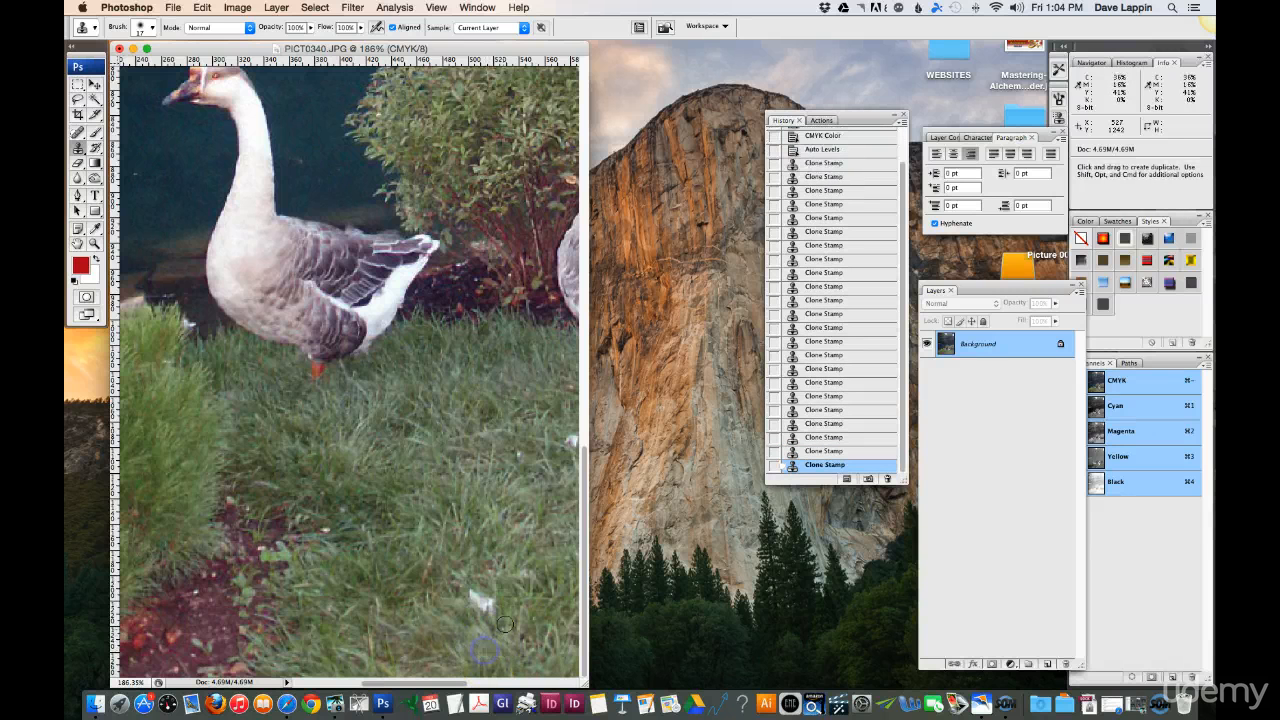
scroll(507, 592, "right", 2)
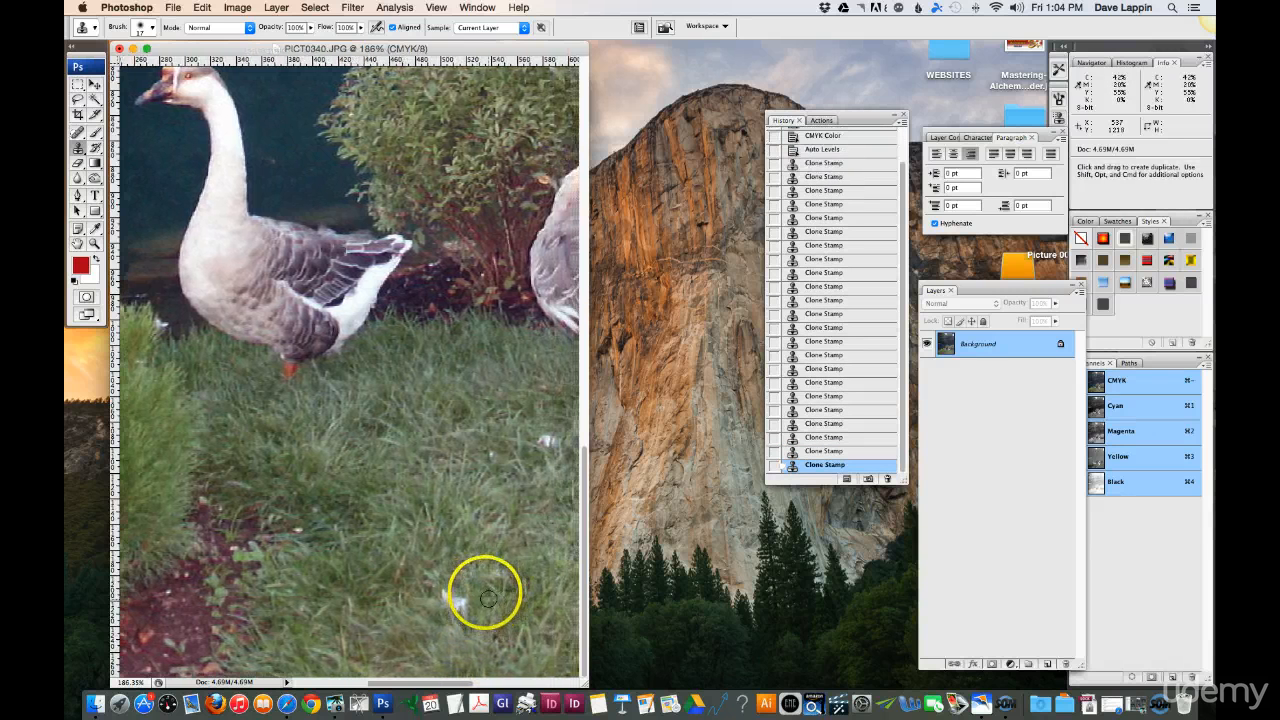
left_click(477, 590, "alt")
left_click(457, 606)
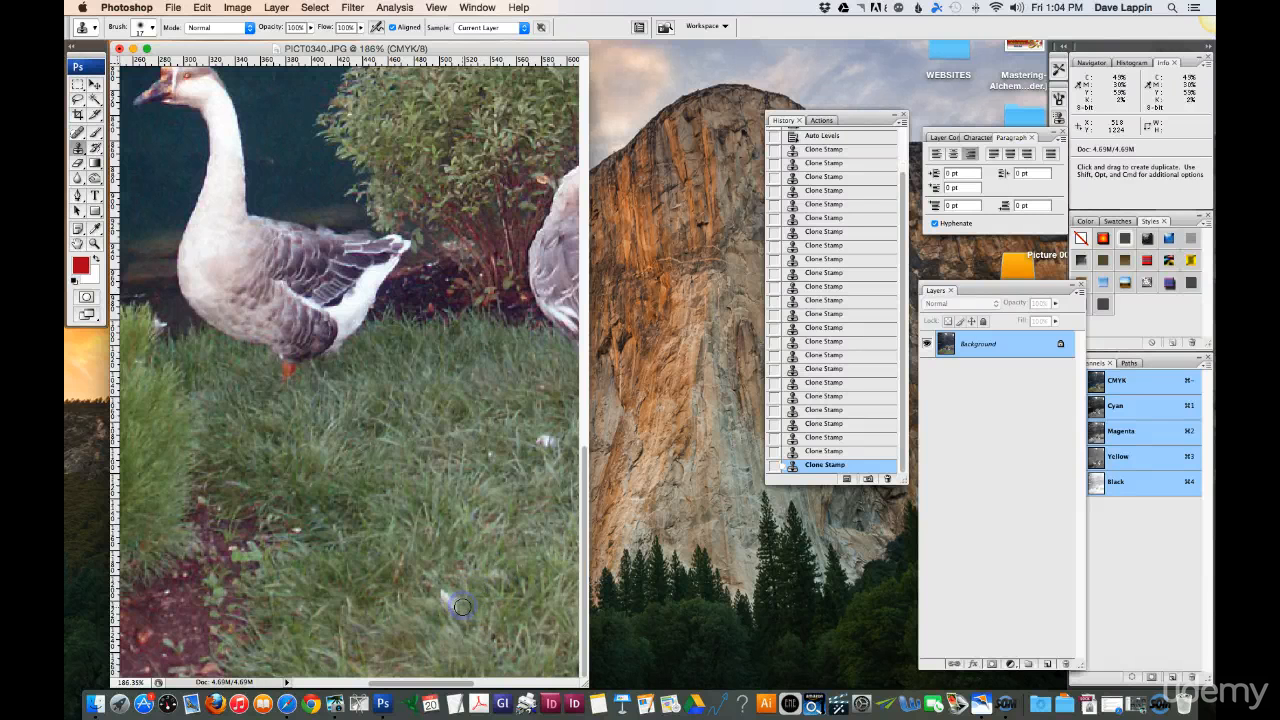
left_click(447, 597)
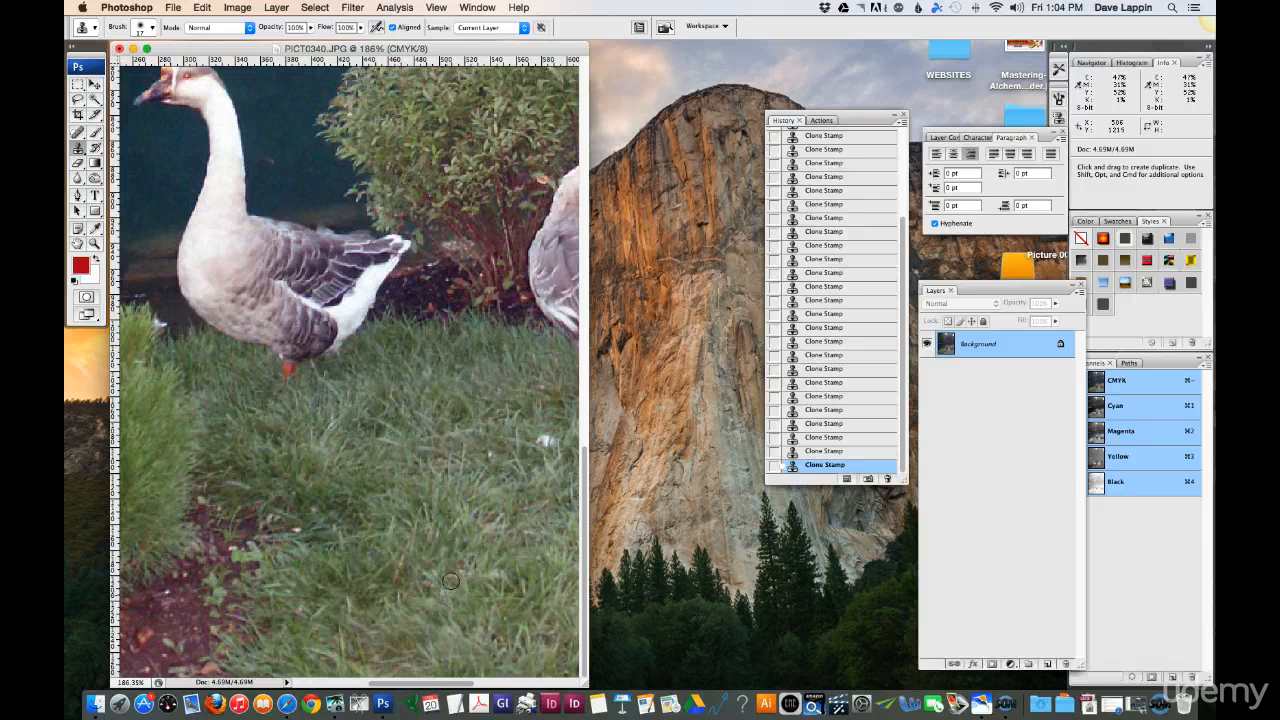
left_click(455, 575, "alt")
Step: Clone grass over the remaining white feather on the lawn below the preening goose
mouse_move(455, 575)
left_mouse_down()
mouse_move(504, 579)
mouse_move(508, 551)
mouse_move(573, 499)
mouse_move(524, 476)
mouse_move(540, 443)
left_mouse_up()
left_click(436, 458)
key("super+0")
left_click(407, 467)
mouse_move(407, 467)
left_mouse_down()
mouse_move(446, 600)
mouse_move(463, 603)
mouse_move(382, 627)
mouse_move(463, 591)
mouse_move(467, 630)
mouse_move(481, 493)
left_mouse_up()
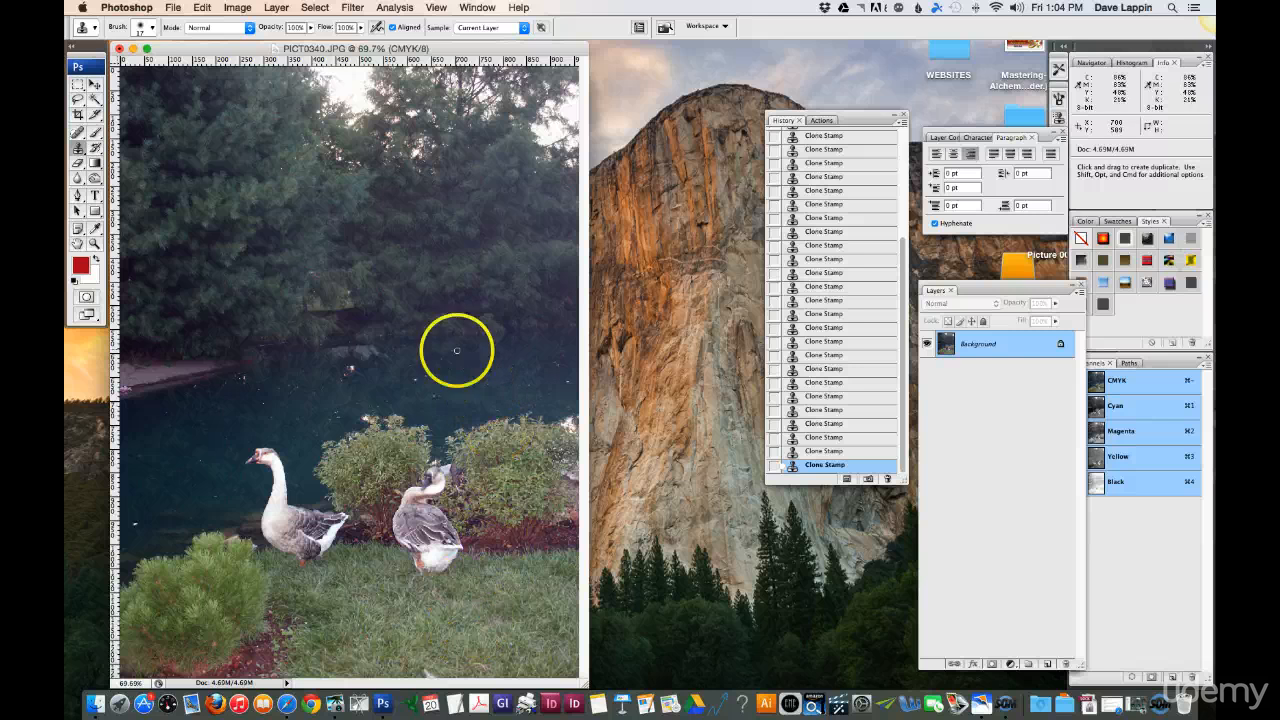
Step: Clone dark water over the white specks on the pond above the preening goose with the Clone Stamp
left_click(93, 243)
left_click_drag(297, 331, 489, 446)
left_click(368, 410)
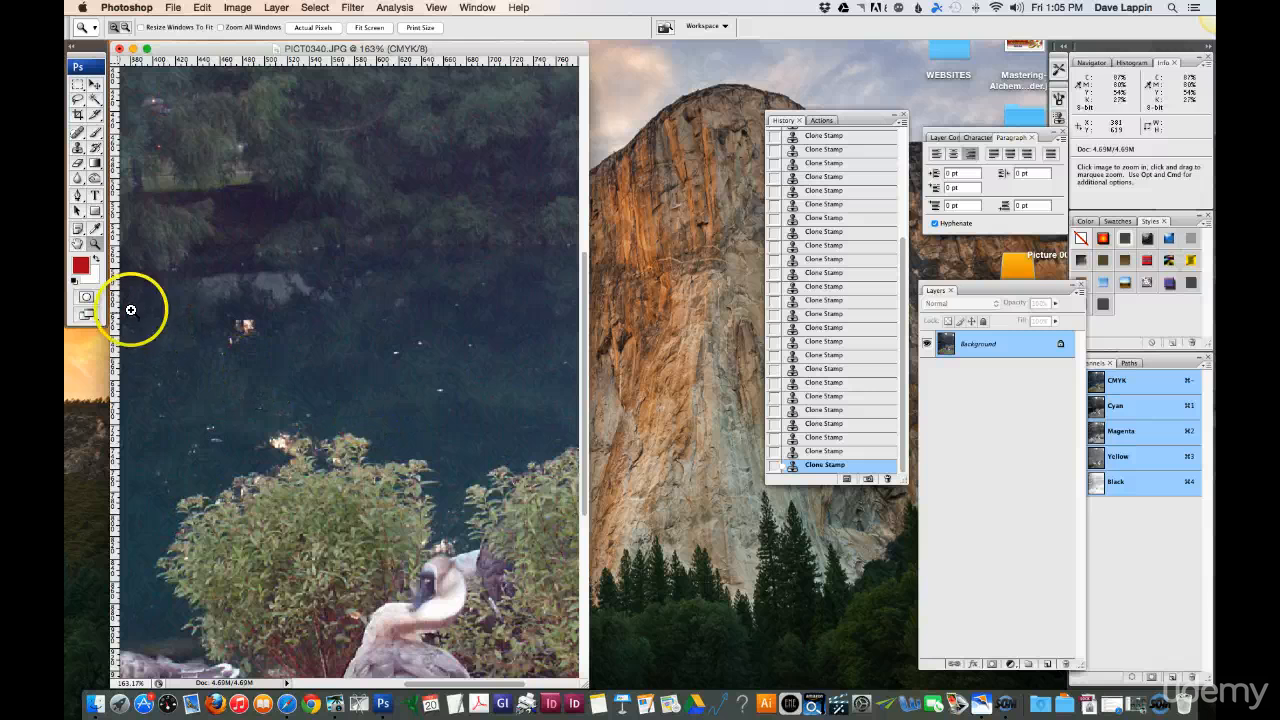
left_click(77, 147)
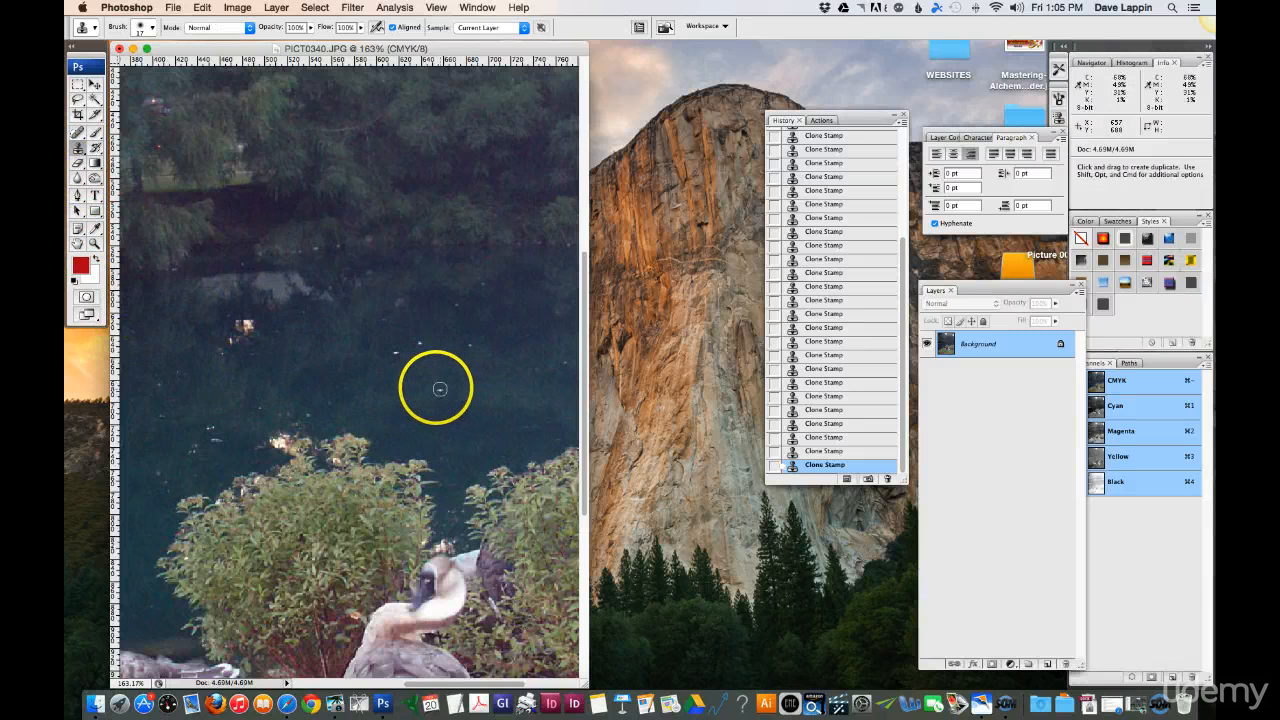
left_click(444, 389, "alt")
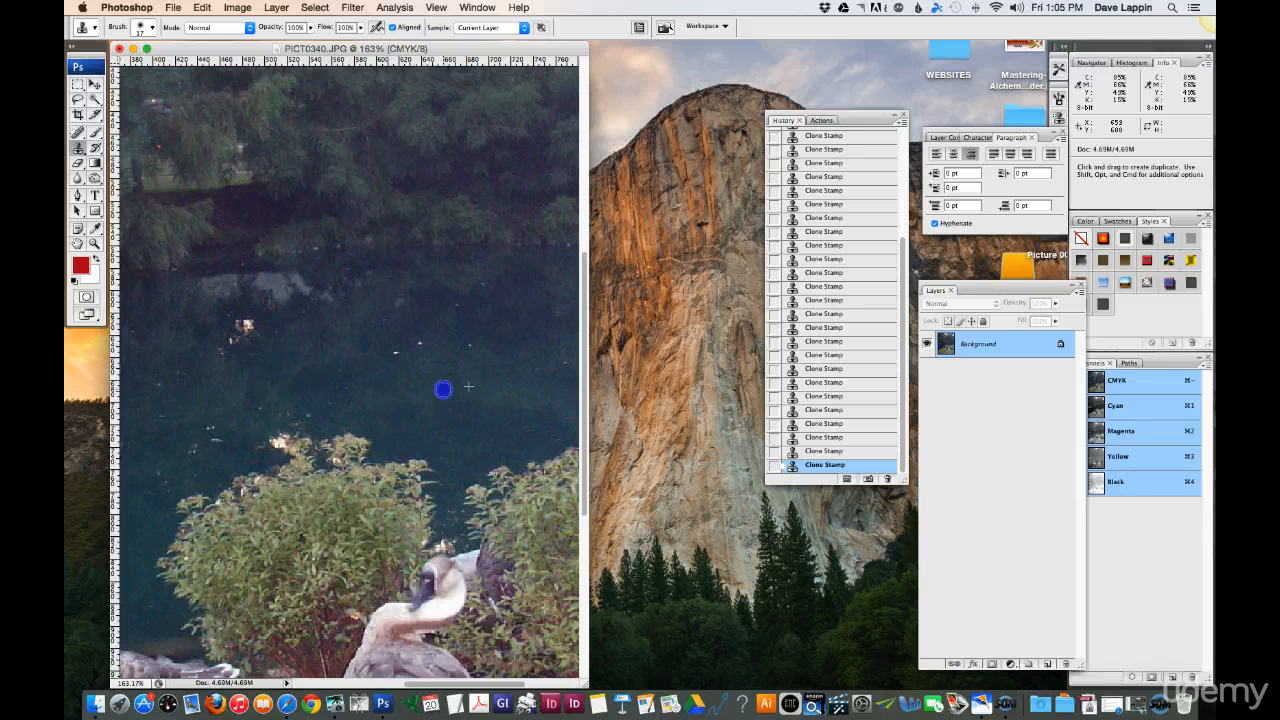
mouse_move(487, 347)
left_mouse_down()
mouse_move(473, 346)
mouse_move(477, 391)
mouse_move(477, 380)
mouse_move(433, 383)
mouse_move(446, 414)
mouse_move(471, 420)
left_mouse_up()
key("alt")
left_click(420, 340)
left_click(503, 389)
mouse_move(503, 389)
left_mouse_down()
mouse_move(502, 432)
mouse_move(561, 416)
mouse_move(521, 392)
mouse_move(532, 393)
mouse_move(454, 388)
mouse_move(460, 372)
mouse_move(417, 351)
left_mouse_up()
Step: Clone dark water over the cluster of light specks on the pond just above and left of the left bush
mouse_move(272, 403)
left_mouse_down()
mouse_move(310, 414)
mouse_move(333, 401)
mouse_move(258, 403)
left_mouse_up()
left_click(308, 412)
left_click(333, 400, "alt")
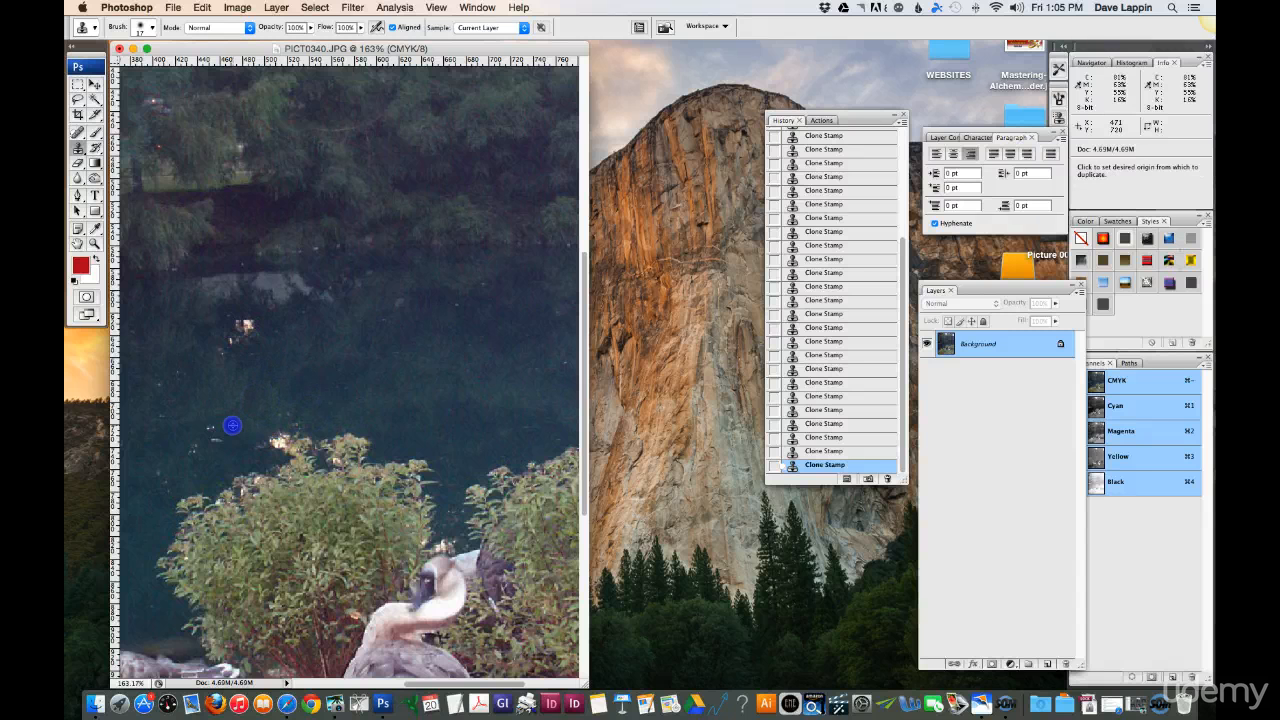
left_click(229, 425, "alt")
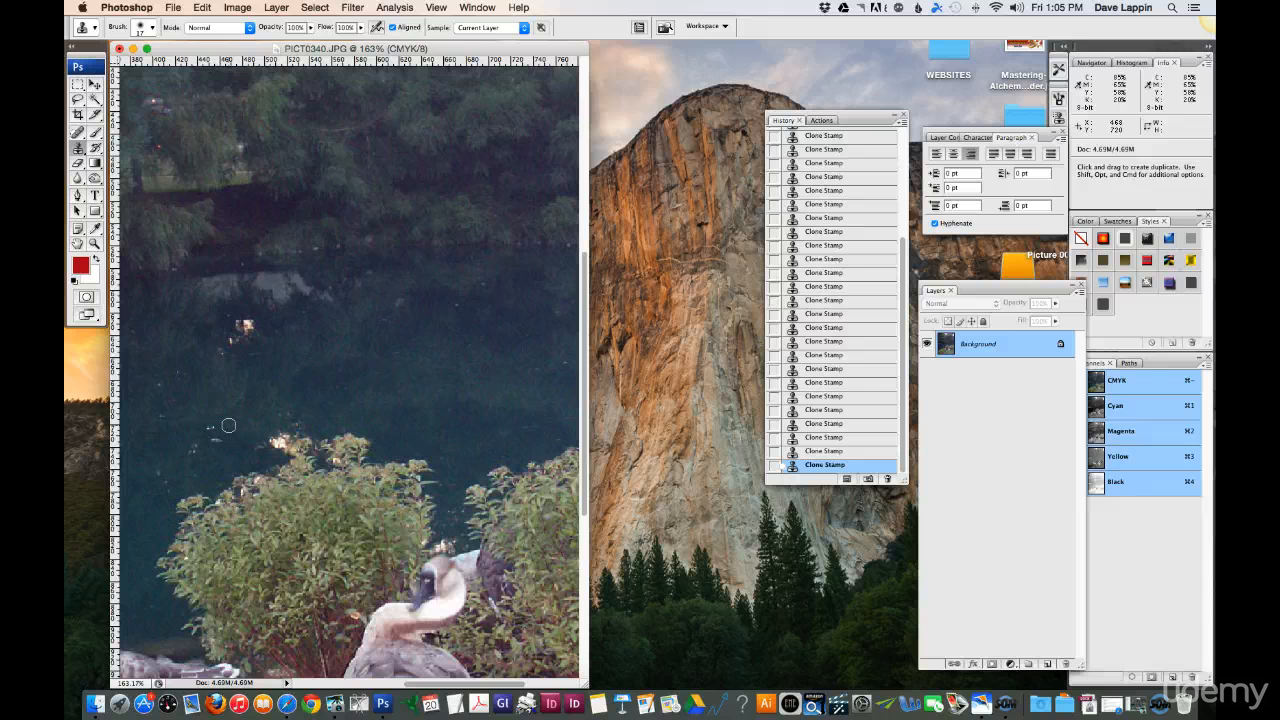
left_click_drag(216, 425, 209, 426)
left_click(226, 426, "alt")
left_click(211, 426)
left_click(228, 438, "alt")
left_click(216, 439)
left_click(206, 441, "alt")
left_click(197, 447)
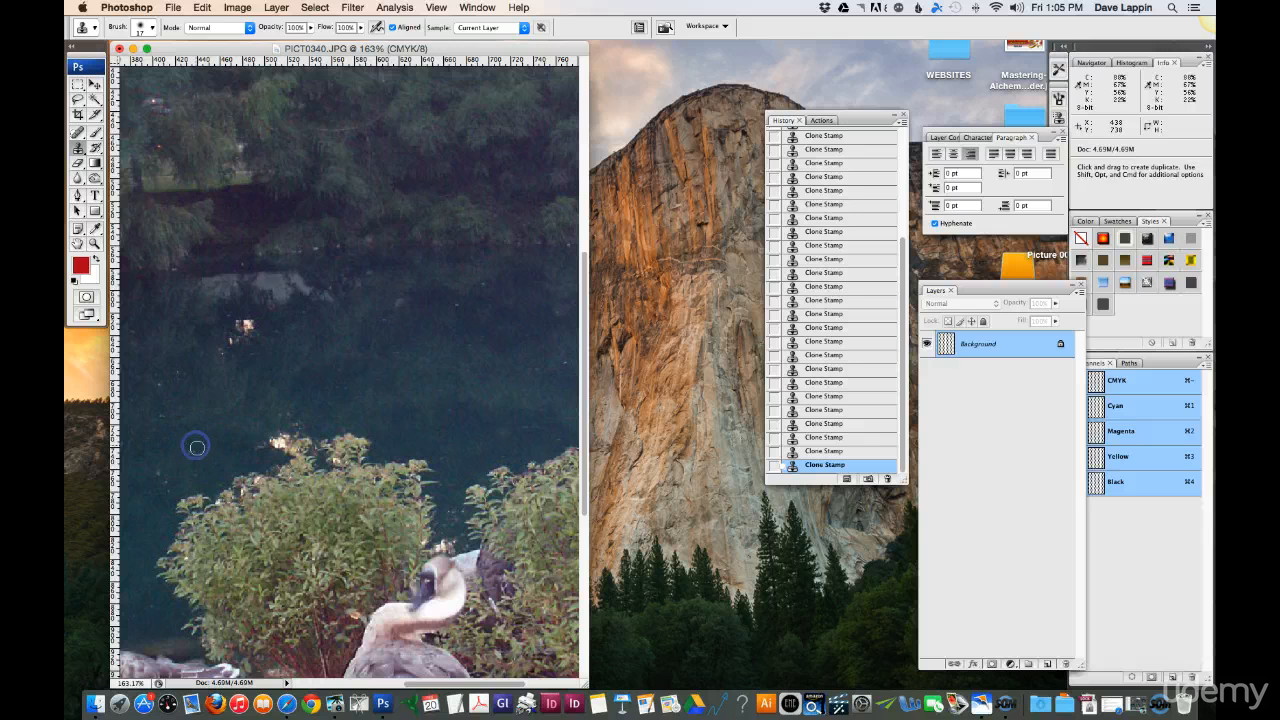
Step: Clone dark water over the faint specks farther left on the pond
left_click(228, 411, "alt")
left_click(205, 397)
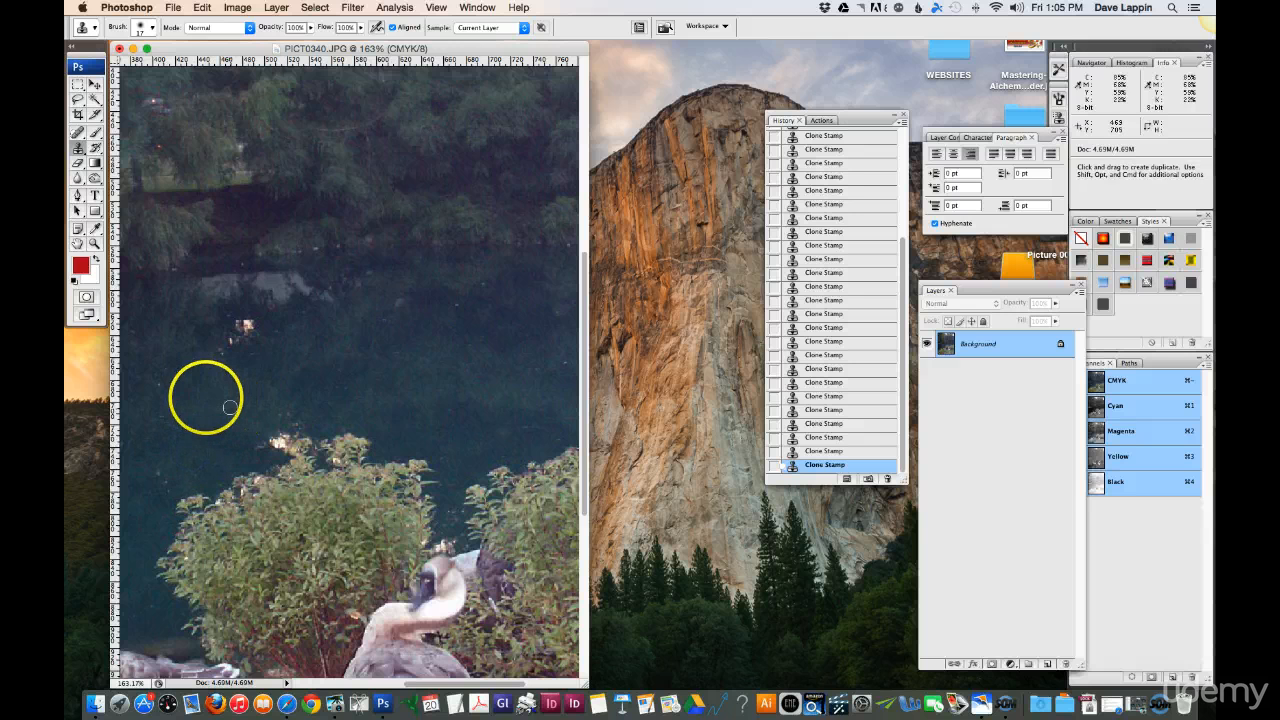
left_click(160, 391, "alt")
left_click(157, 457)
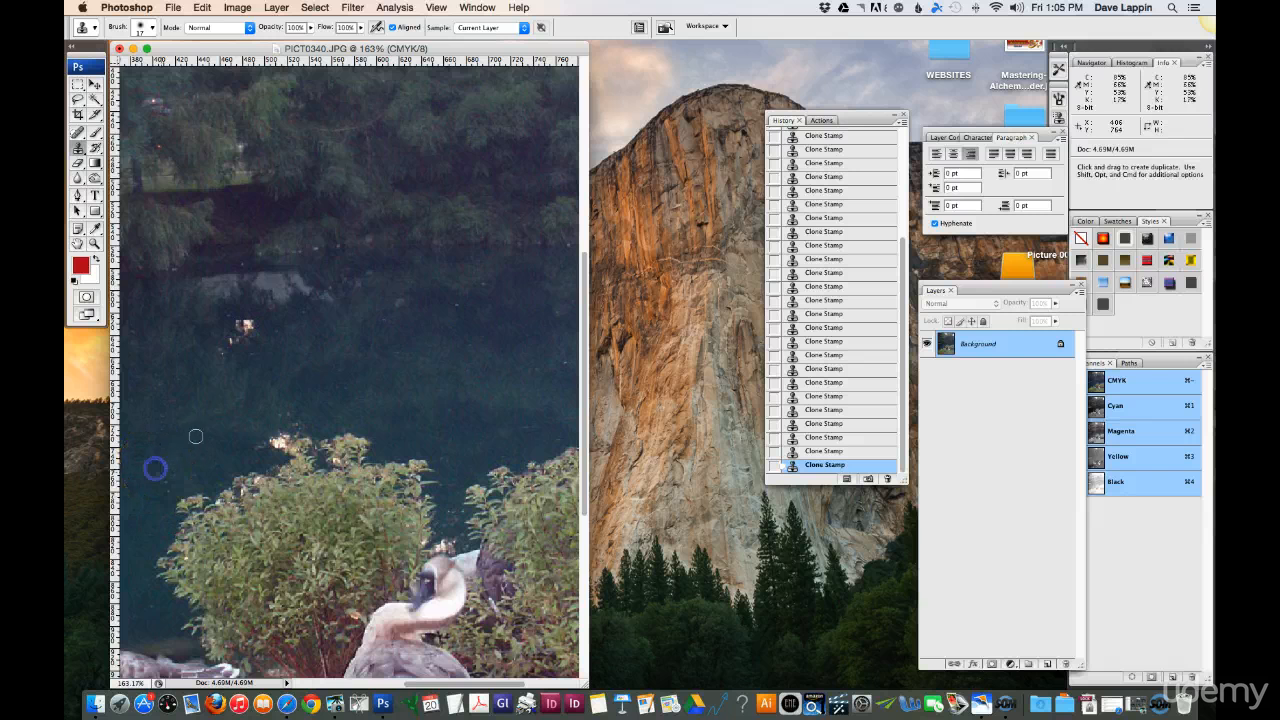
key("super+0")
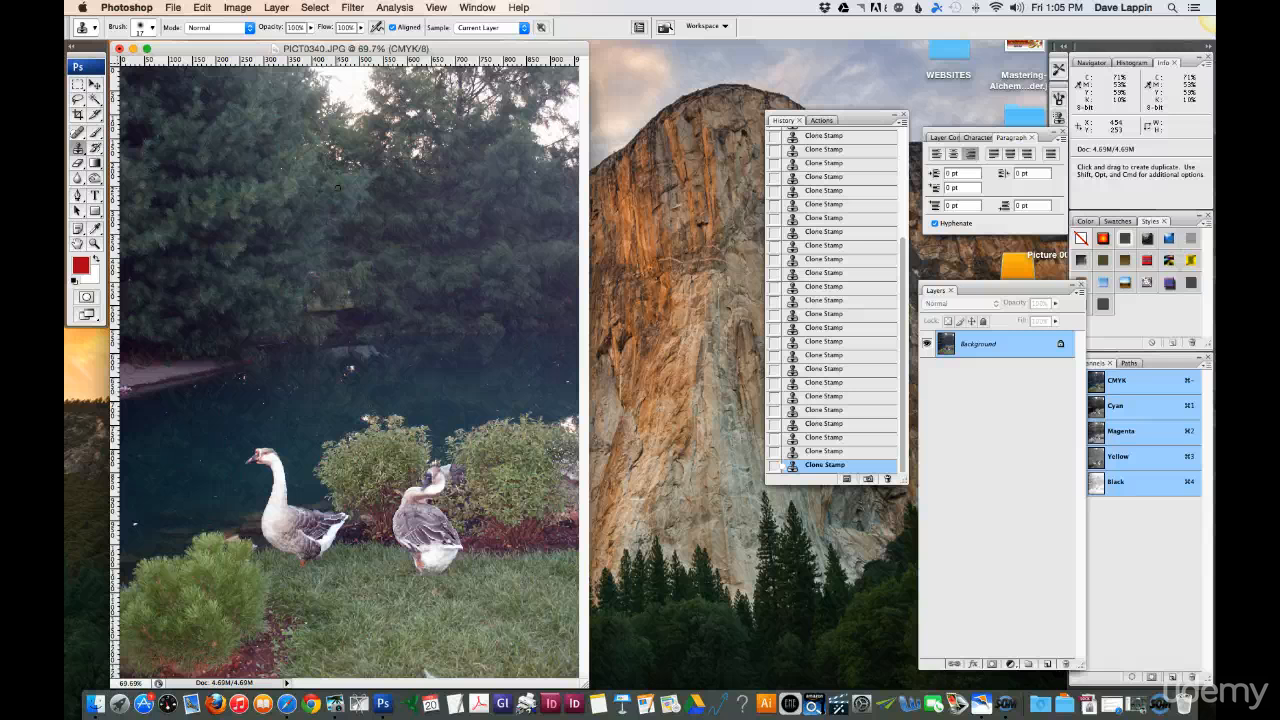
Step: Open the Selective Color adjustment and choose Cyans as the colour range
left_click(238, 8)
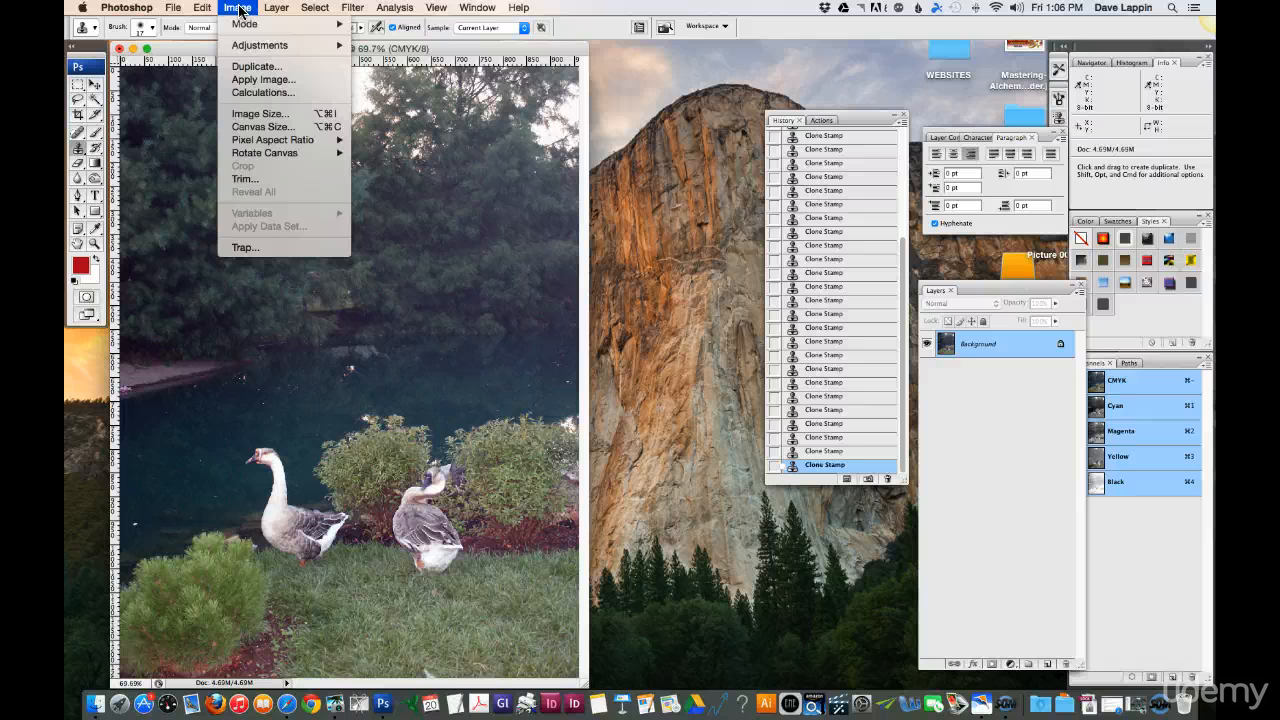
left_click(272, 45)
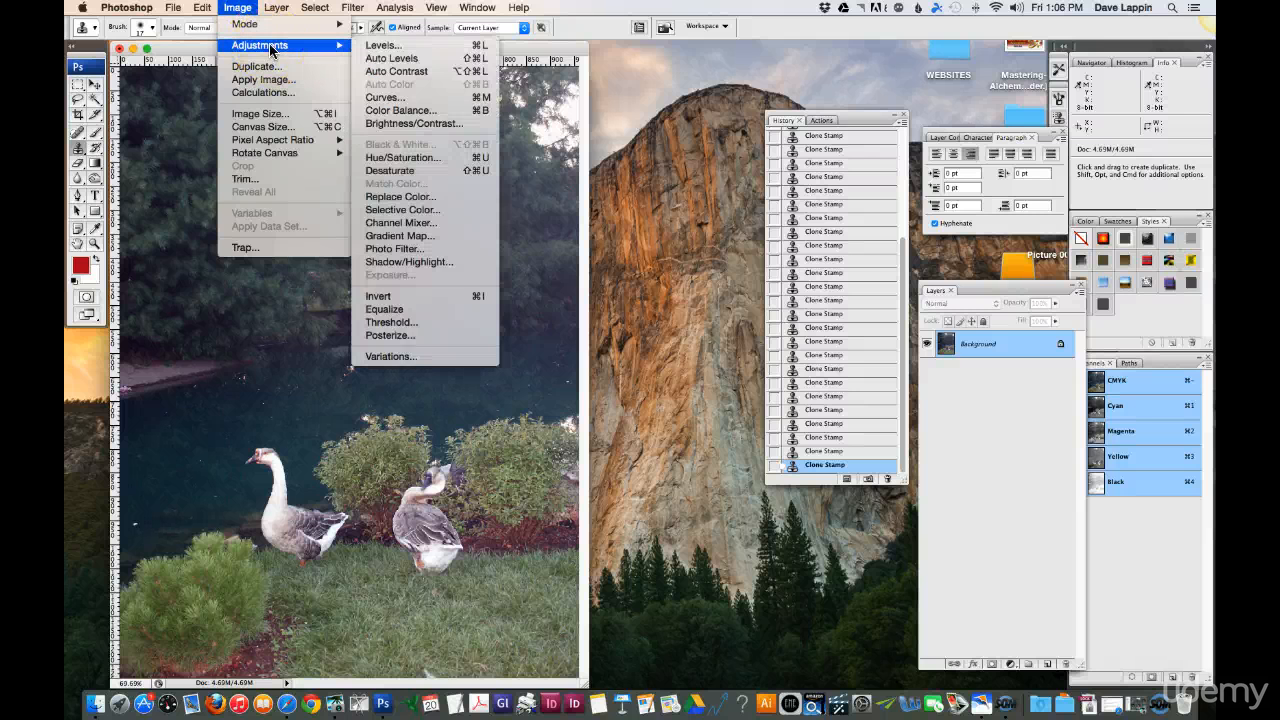
left_click(391, 210)
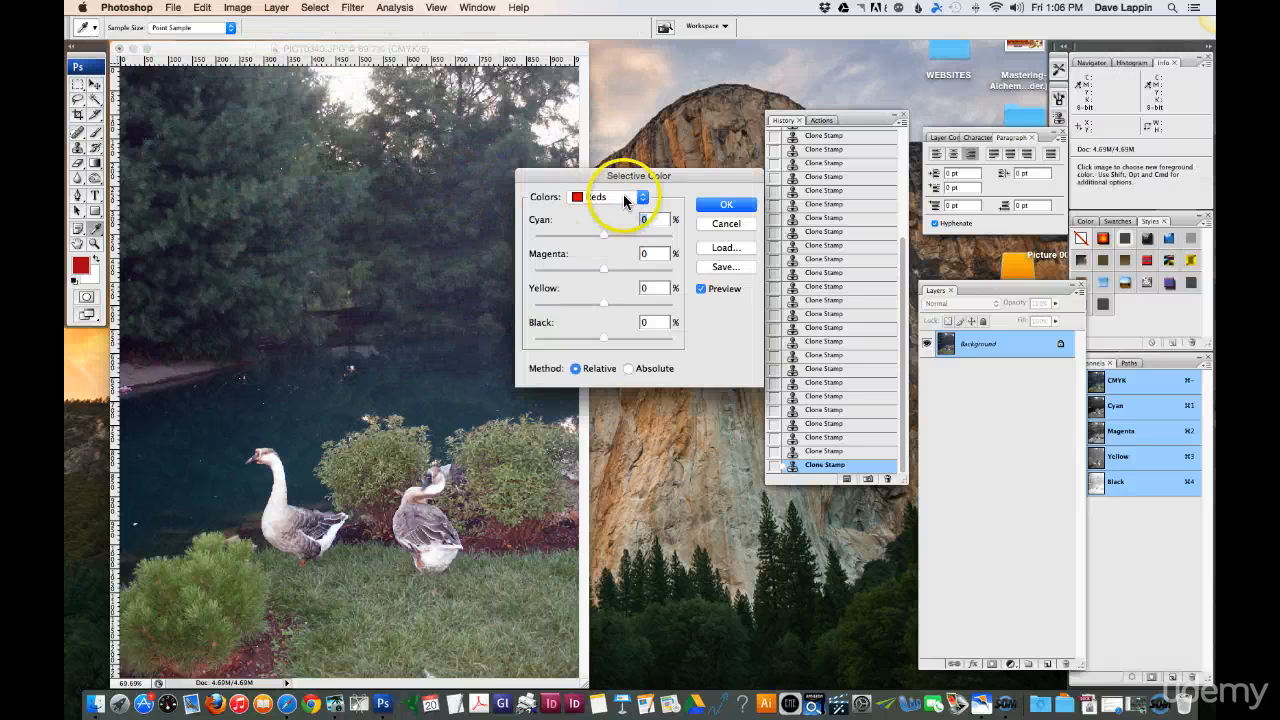
left_click_drag(634, 175, 733, 233)
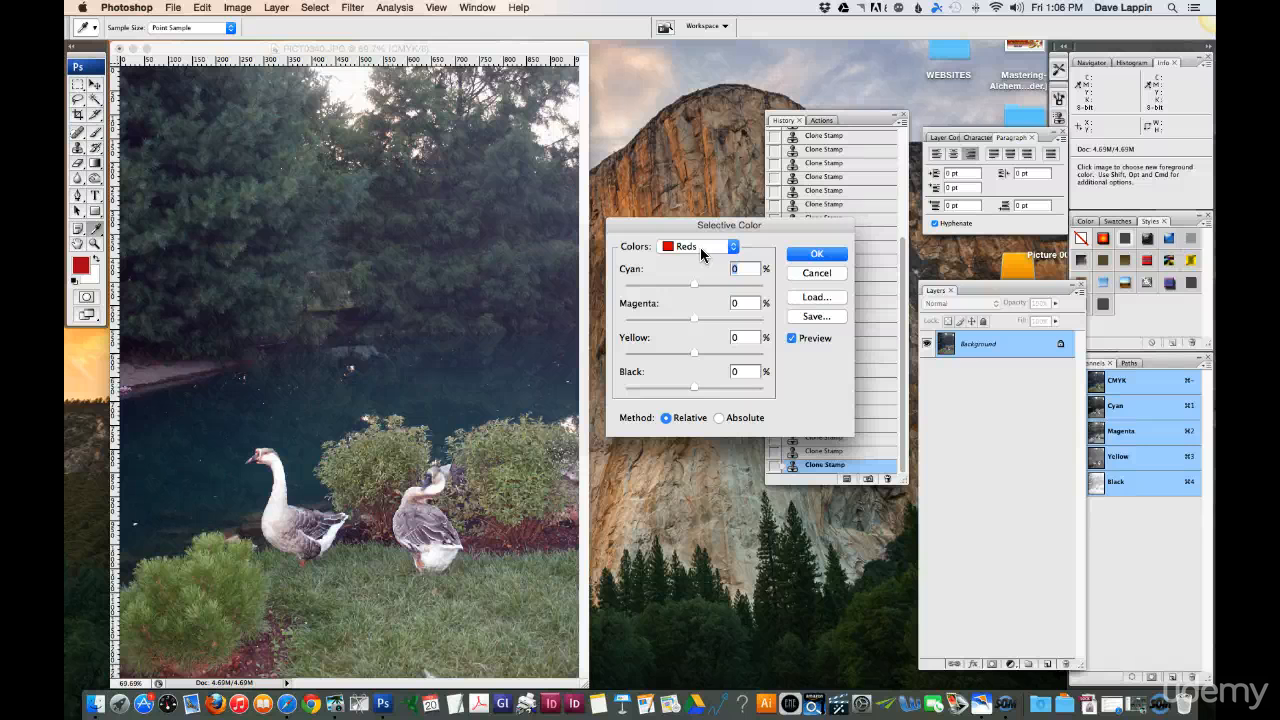
left_click(699, 248)
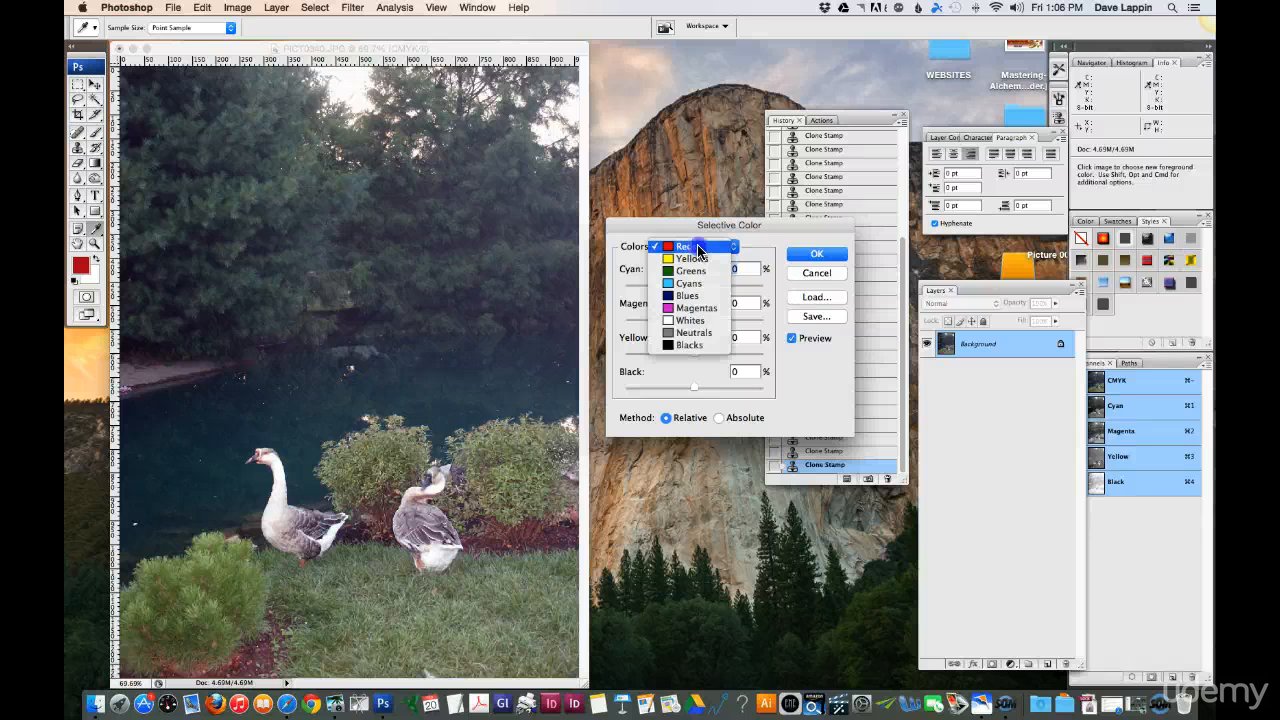
left_click(692, 248)
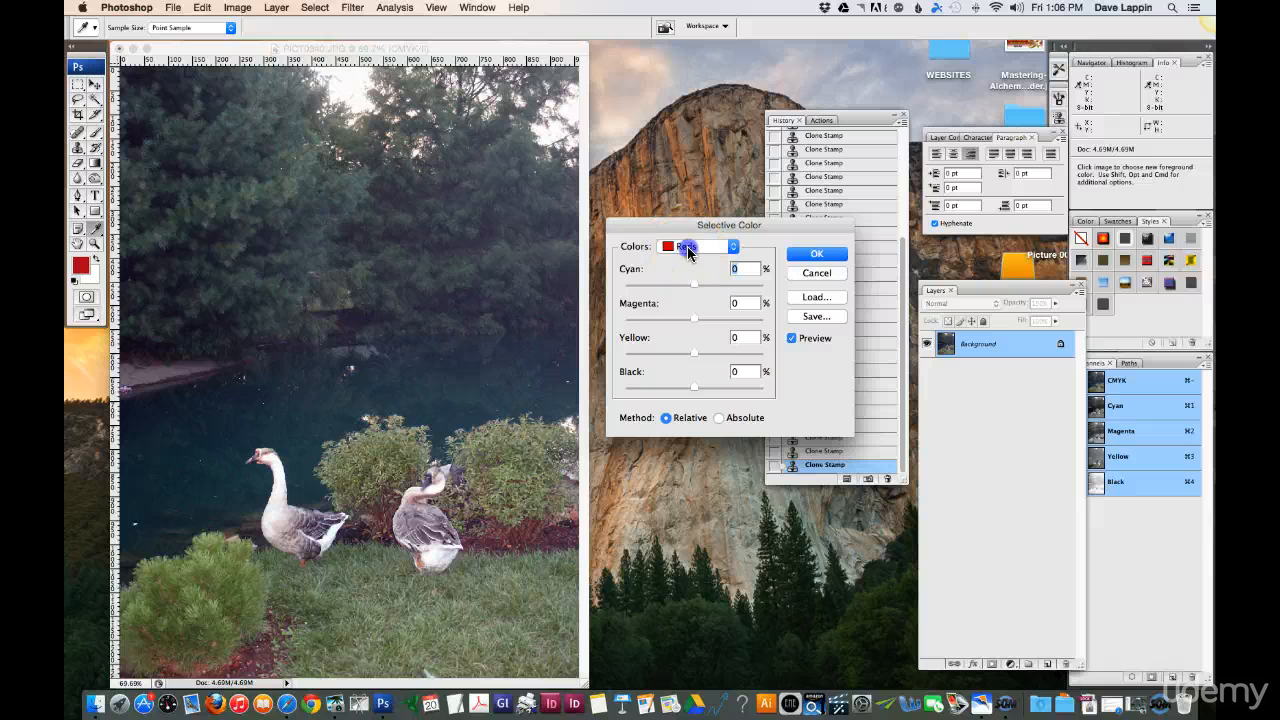
left_click(688, 253)
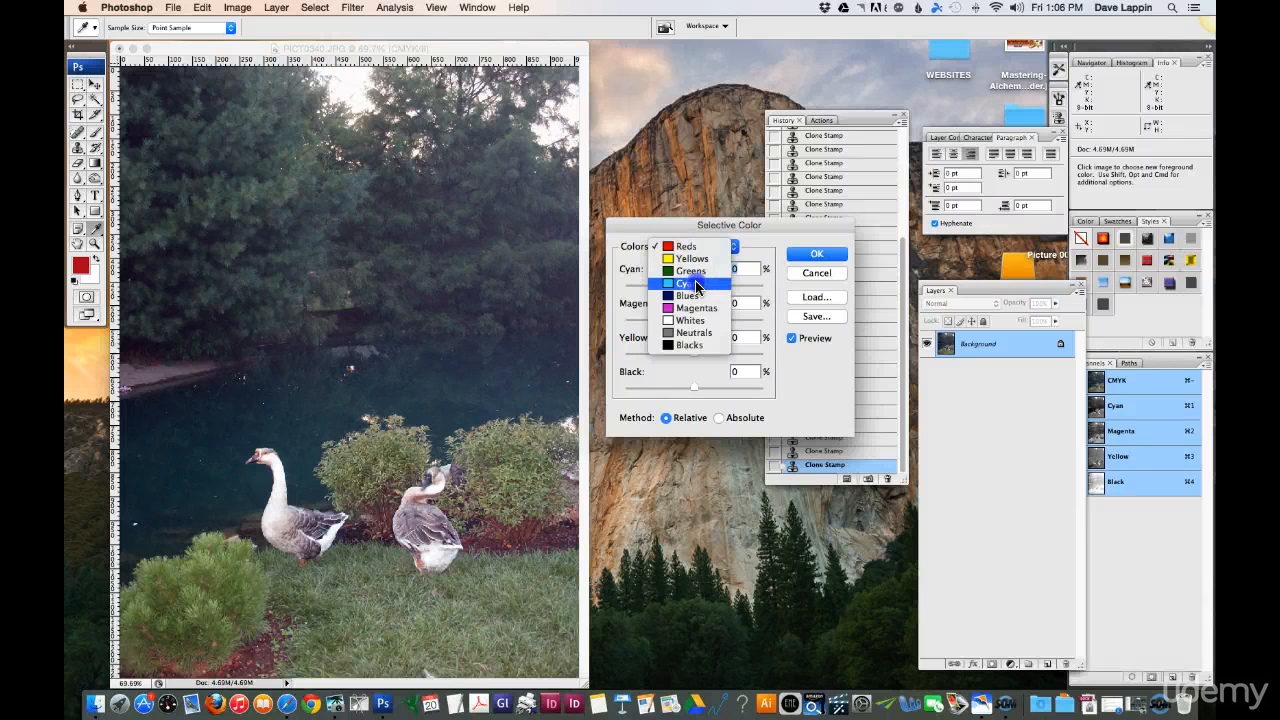
left_click(696, 285)
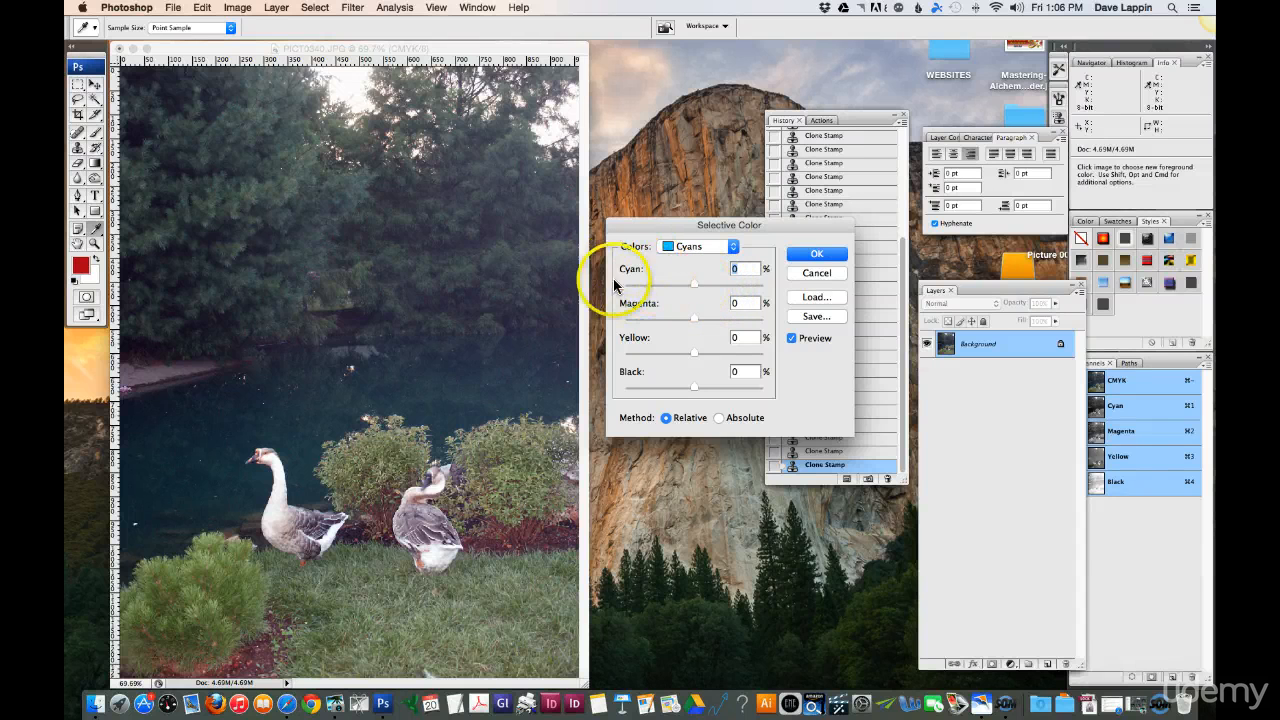
Step: Try shifting Cyan to -1% and Magenta to -3% within the cyans, and cancel the Selective Color adjustment
mouse_move(694, 285)
left_mouse_down()
mouse_move(671, 290)
mouse_move(731, 289)
mouse_move(629, 287)
mouse_move(709, 287)
left_mouse_up()
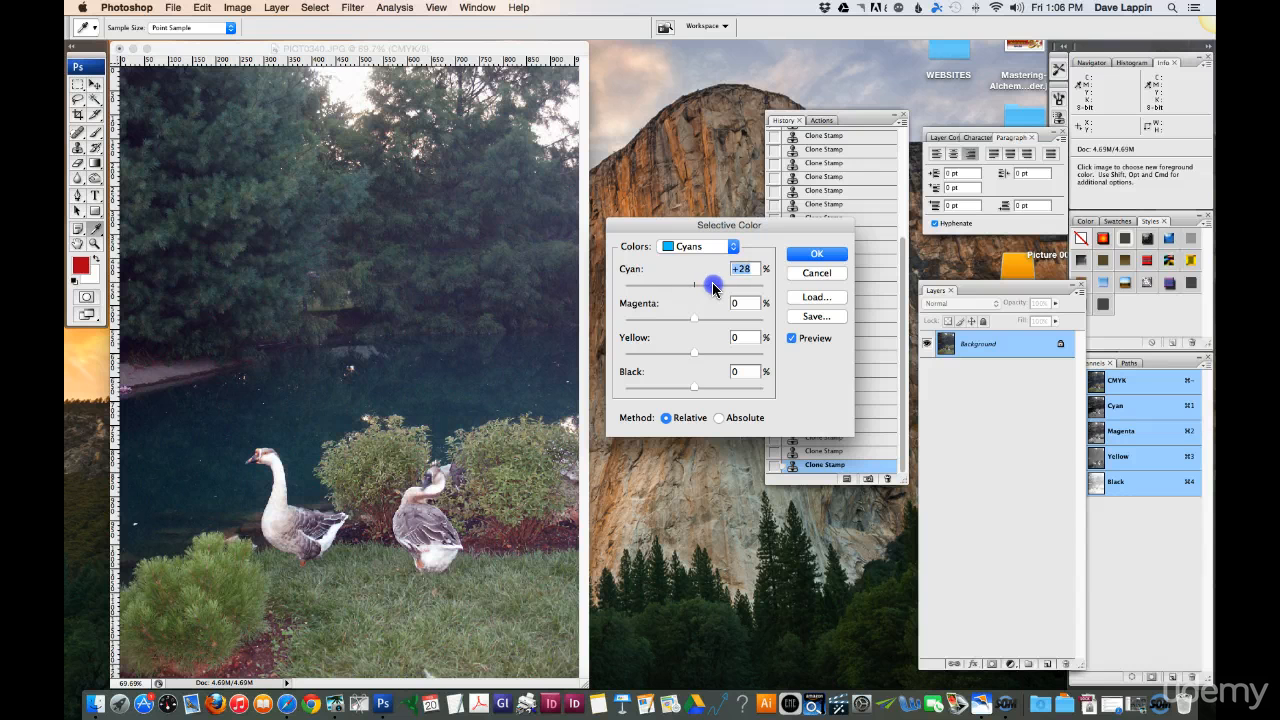
left_click_drag(714, 287, 688, 287)
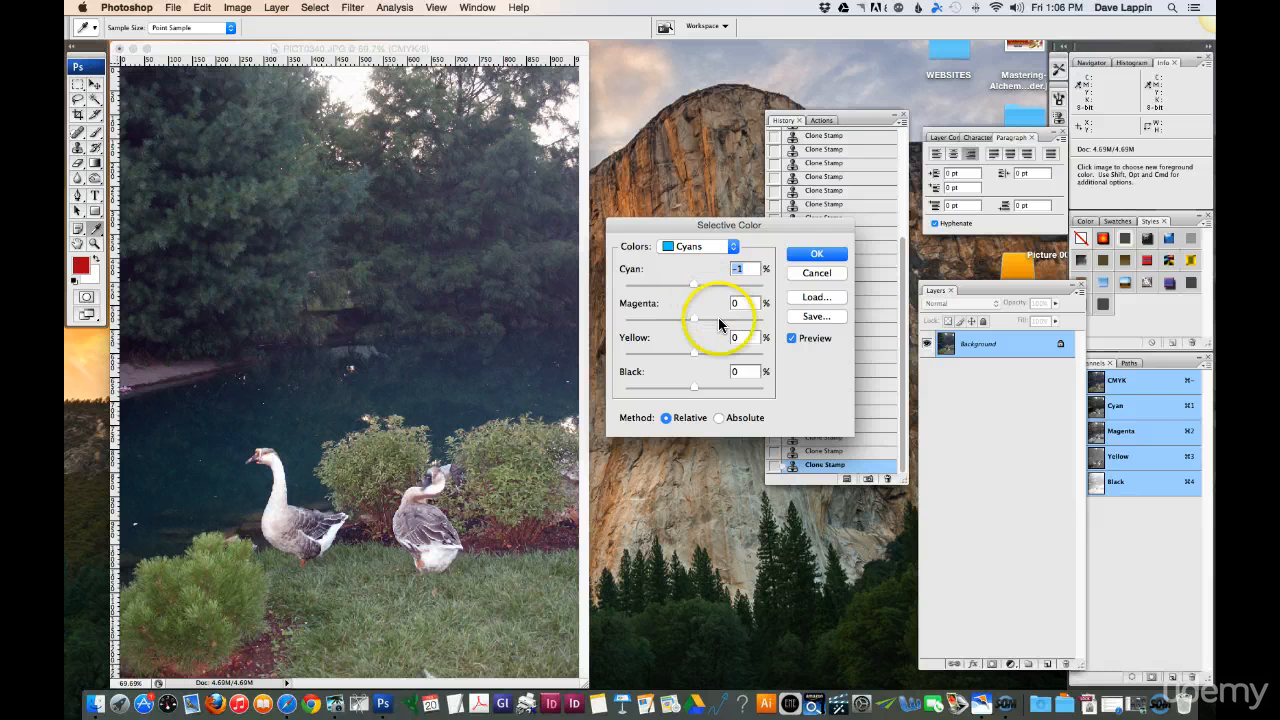
left_click_drag(694, 320, 648, 320)
mouse_move(635, 320)
left_mouse_down()
mouse_move(766, 322)
mouse_move(631, 322)
mouse_move(692, 322)
left_mouse_up()
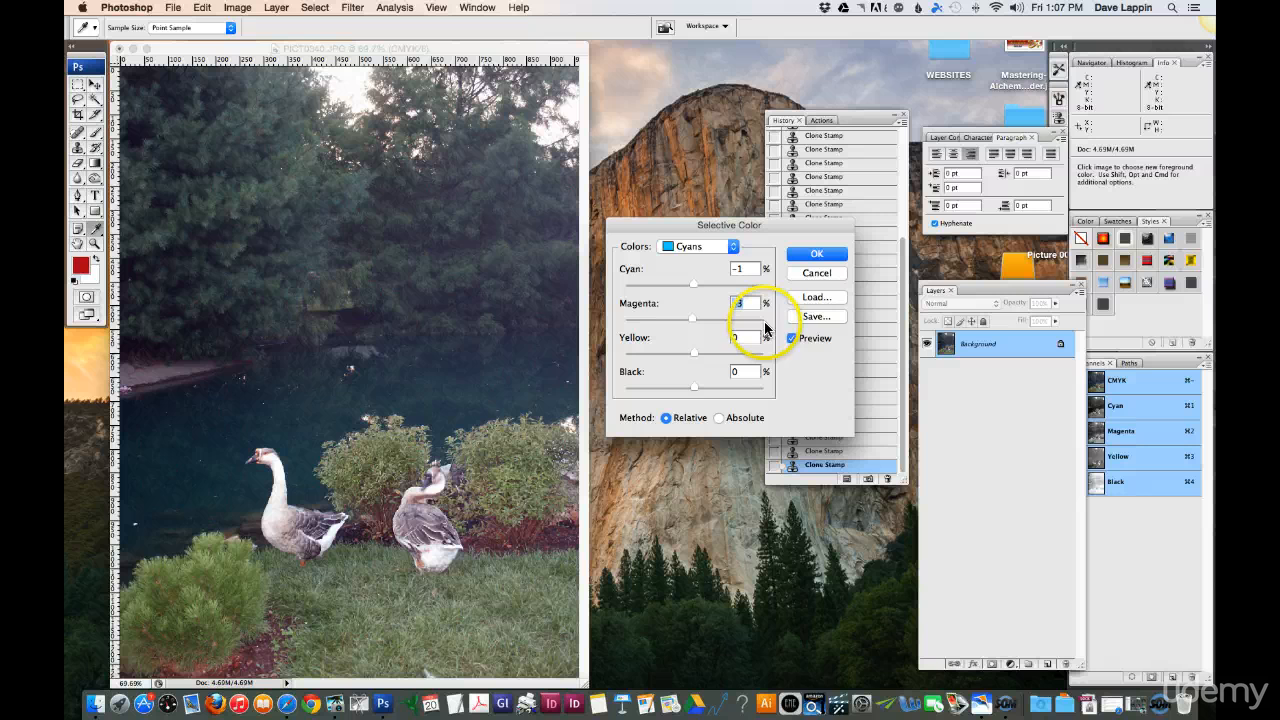
left_click(698, 247)
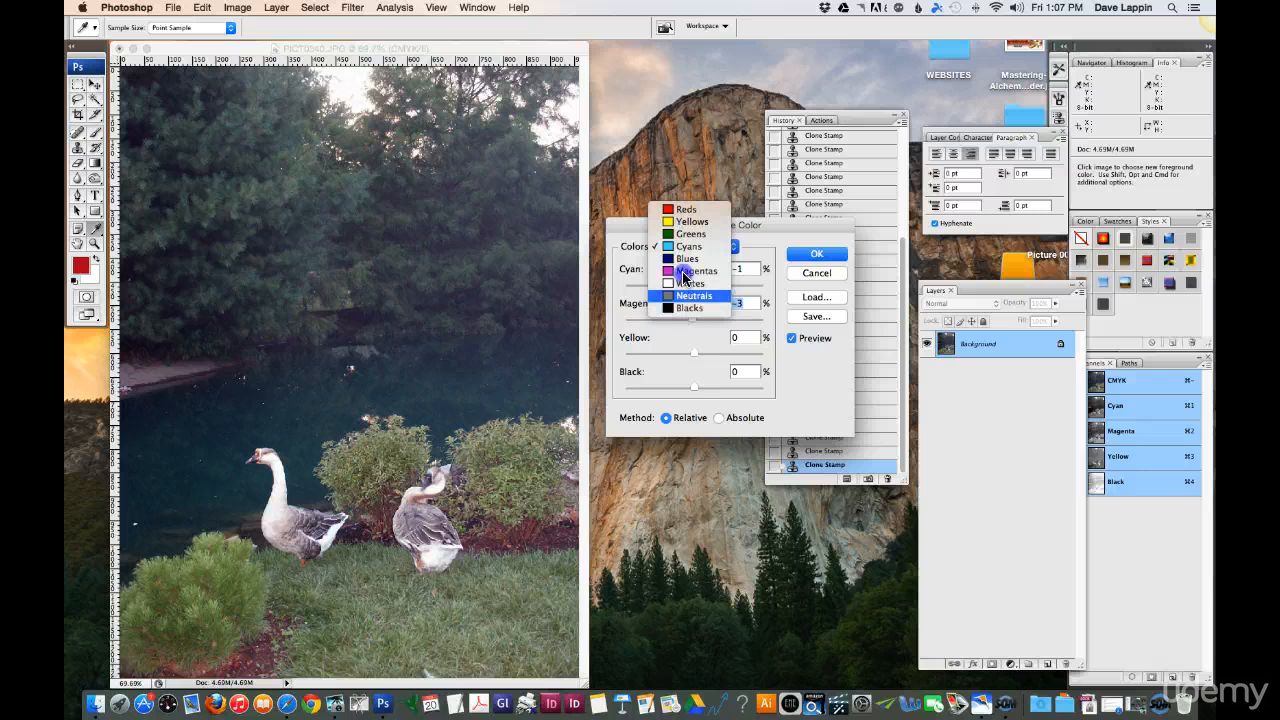
left_click(718, 202)
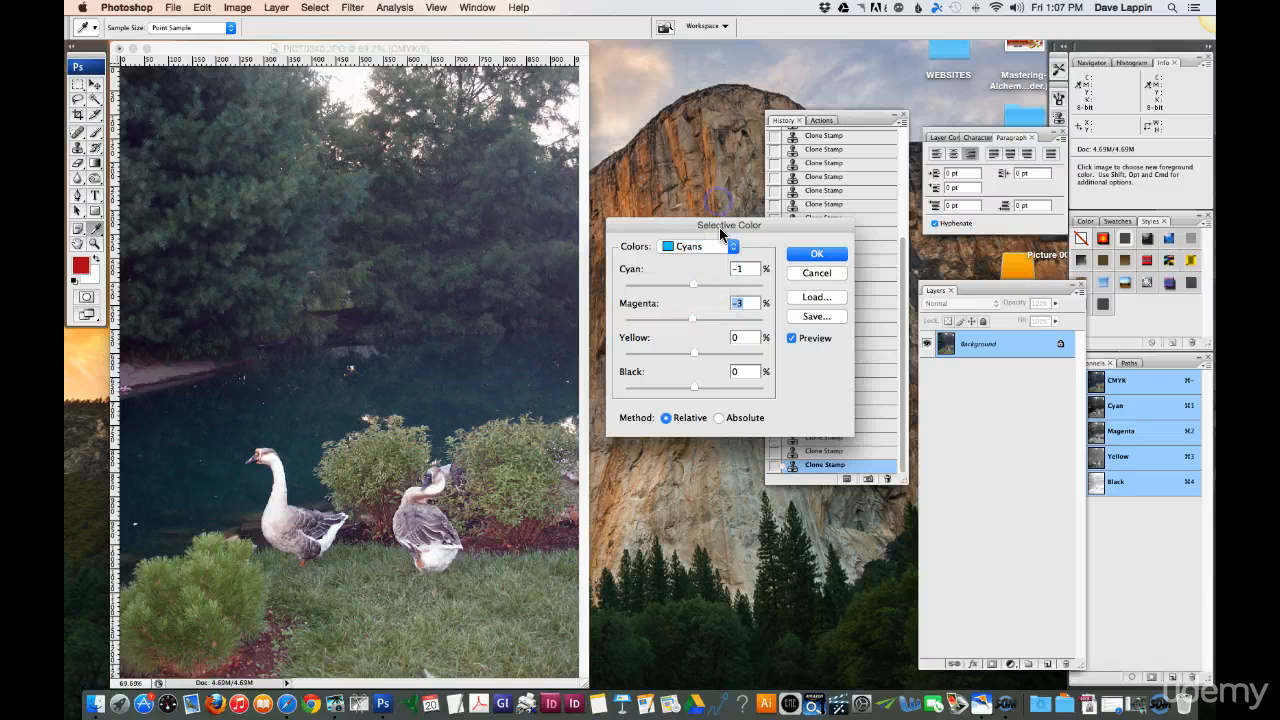
left_click(811, 274)
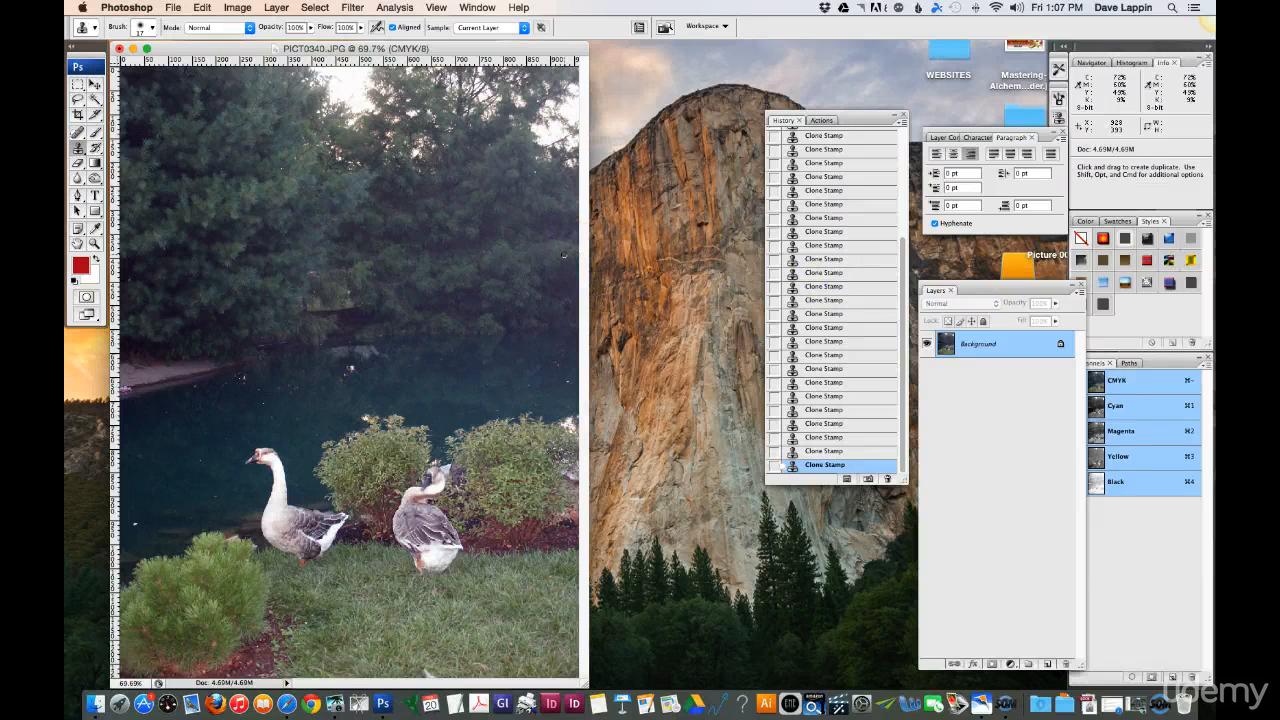
Step: Sample a Clone Stamp source in the dark trees near the photo's right edge
key("alt")
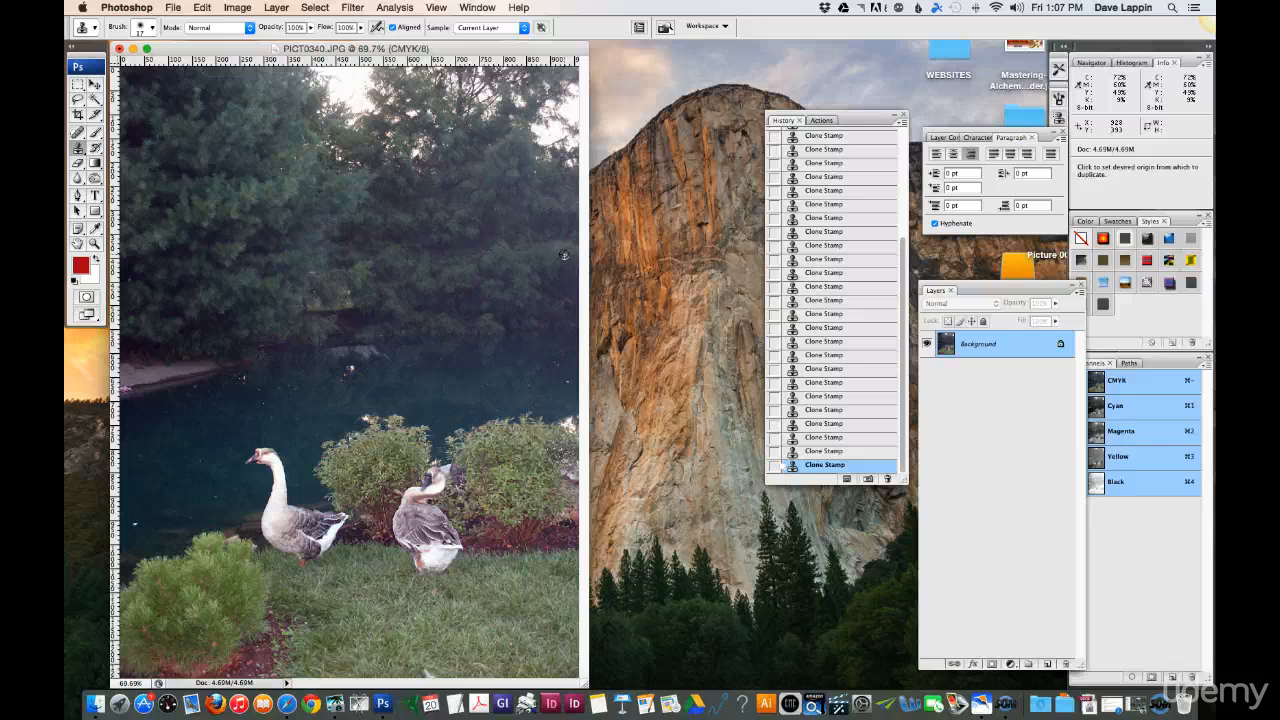